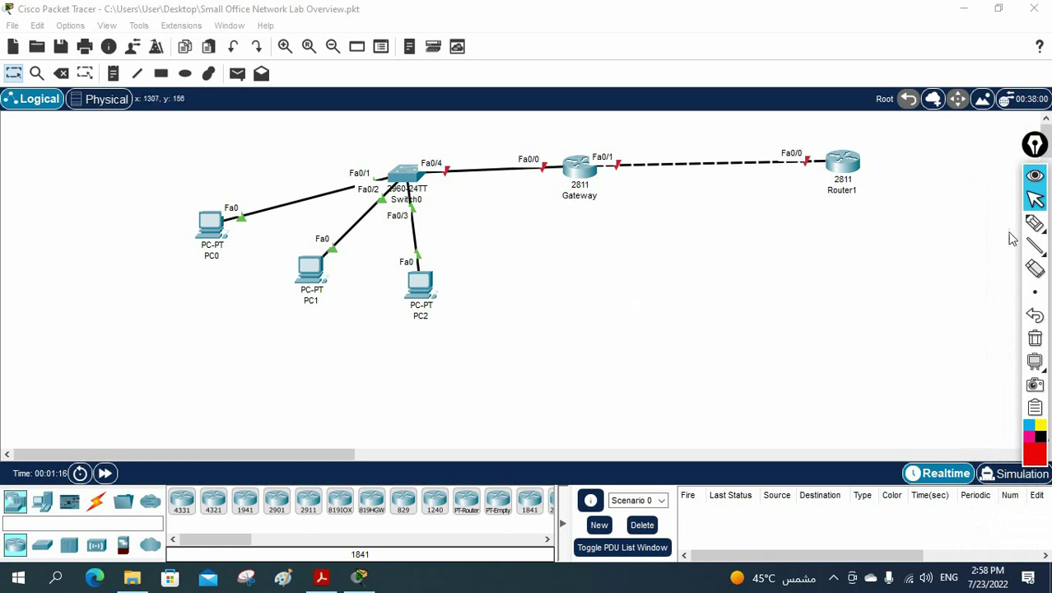
{"action": "mouse_move", "coordinate": [1035, 223]}
{"action": "left_click", "coordinate": [963, 223]}
{"action": "mouse_move", "coordinate": [856, 137]}
{"action": "left_mouse_down"}
{"action": "mouse_move", "coordinate": [786, 227]}
{"action": "mouse_move", "coordinate": [900, 185]}
{"action": "mouse_move", "coordinate": [871, 148]}
{"action": "left_mouse_up"}
{"action": "mouse_move", "coordinate": [594, 132]}
{"action": "left_mouse_down"}
{"action": "mouse_move", "coordinate": [557, 136]}
{"action": "mouse_move", "coordinate": [535, 202]}
{"action": "mouse_move", "coordinate": [589, 235]}
{"action": "mouse_move", "coordinate": [671, 189]}
{"action": "mouse_move", "coordinate": [592, 127]}
{"action": "mouse_move", "coordinate": [563, 140]}
{"action": "left_mouse_up"}
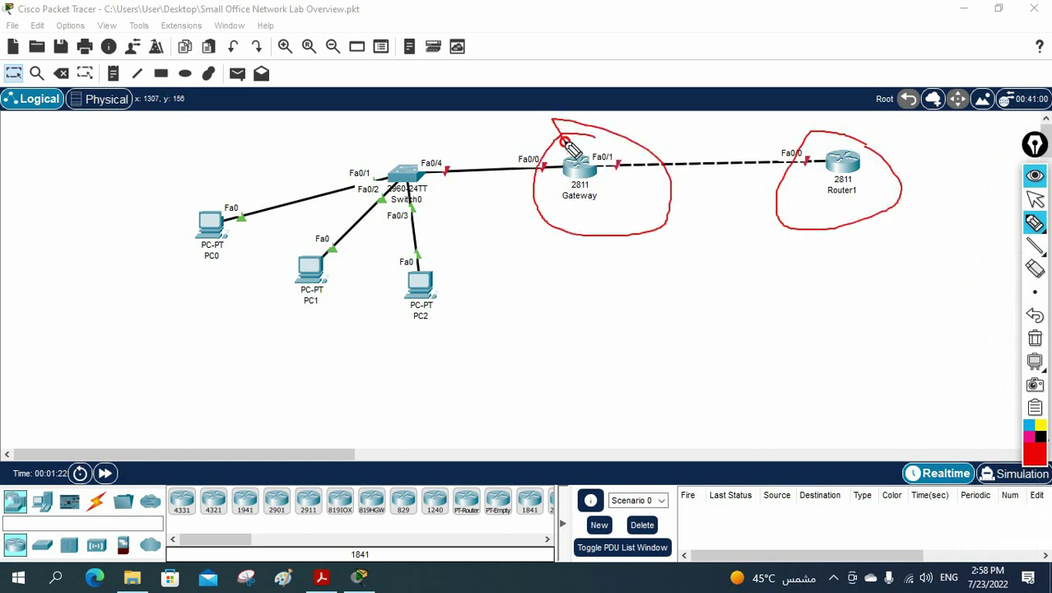
{"action": "mouse_move", "coordinate": [673, 121]}
{"action": "left_mouse_down"}
{"action": "mouse_move", "coordinate": [628, 161]}
{"action": "mouse_move", "coordinate": [616, 157]}
{"action": "left_mouse_up"}
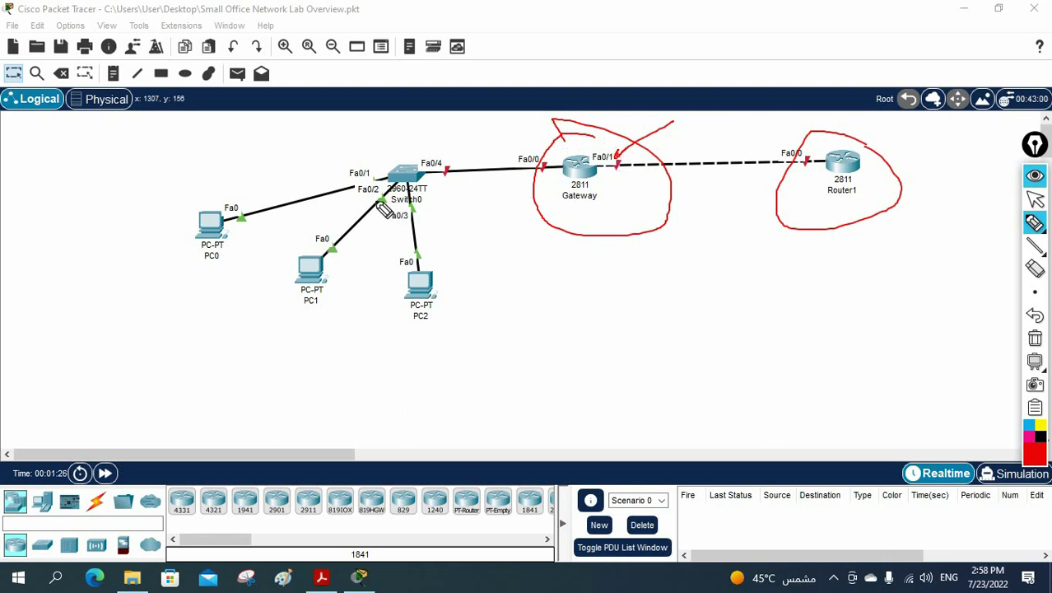
{"action": "left_click", "coordinate": [1034, 340]}
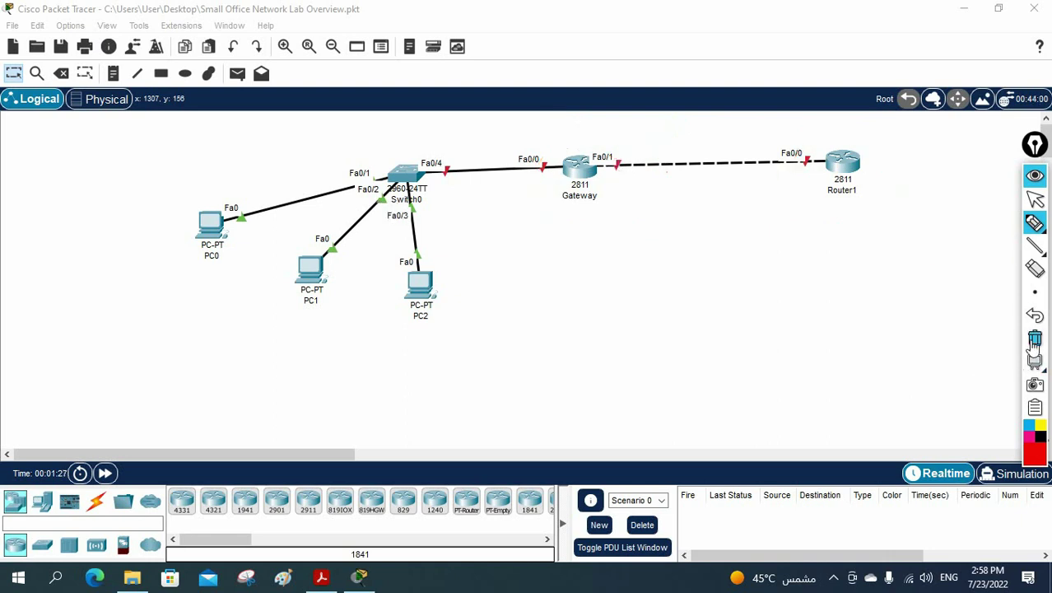
{"action": "left_click", "coordinate": [1034, 199]}
Step: Add the note 200.1.1.1/24 near the Gateway router's Fa0/1 port and 200.1.1.2/24 near Router1's Fa0/0 port
{"action": "left_click", "coordinate": [113, 73]}
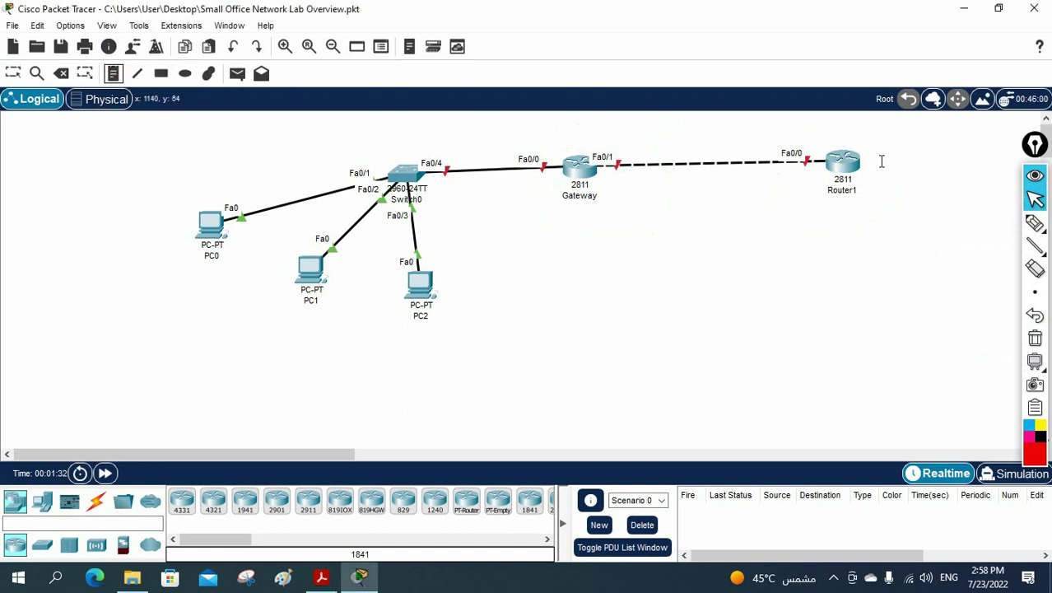
{"action": "left_click", "coordinate": [611, 139]}
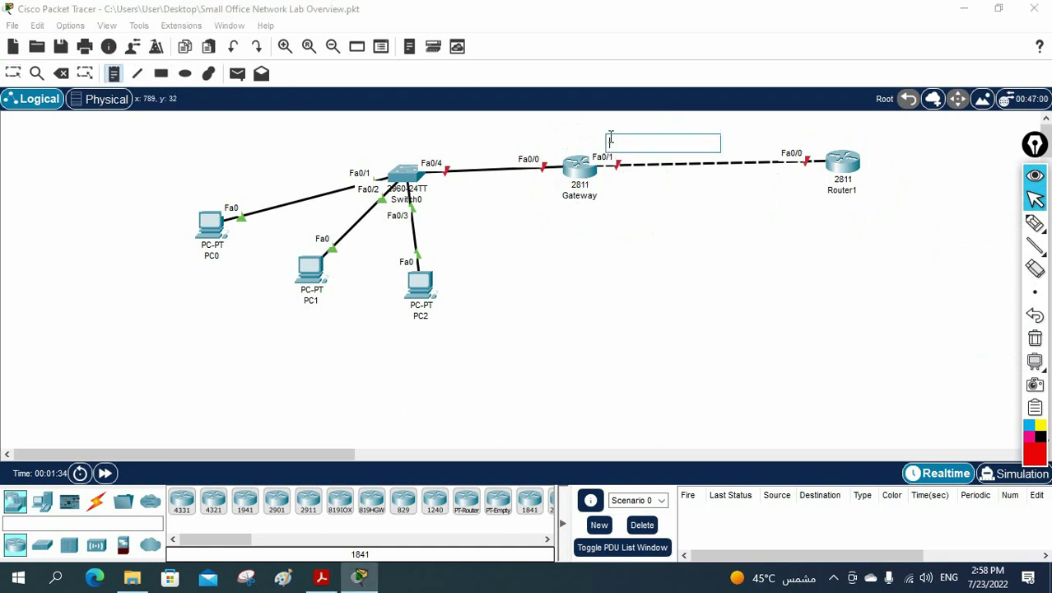
{"action": "type", "text": "200.1.1.1/24"}
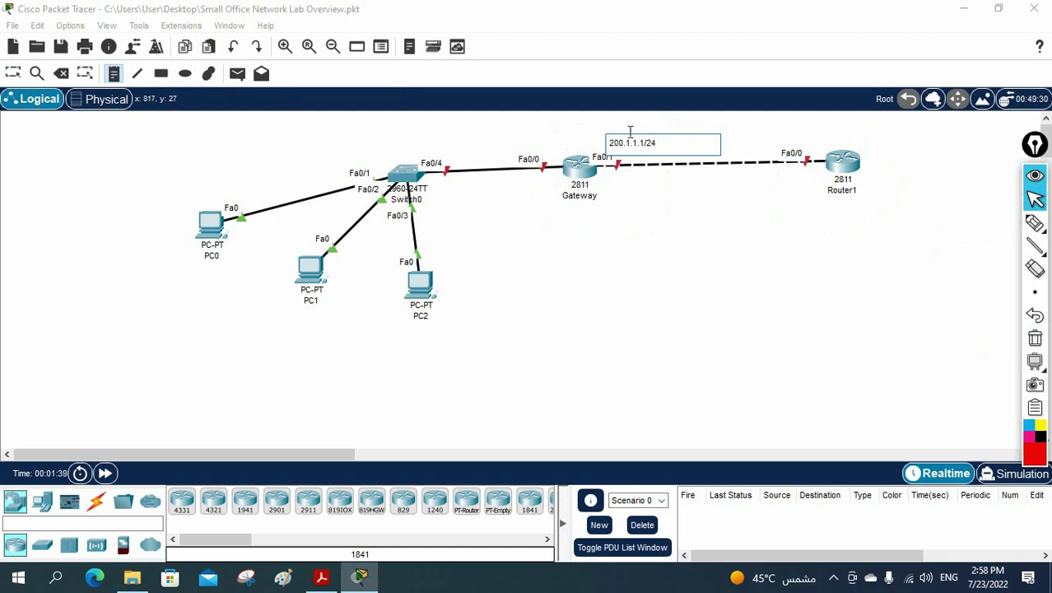
{"action": "left_click", "coordinate": [789, 134]}
{"action": "type", "text": "200.1.1.2/24"}
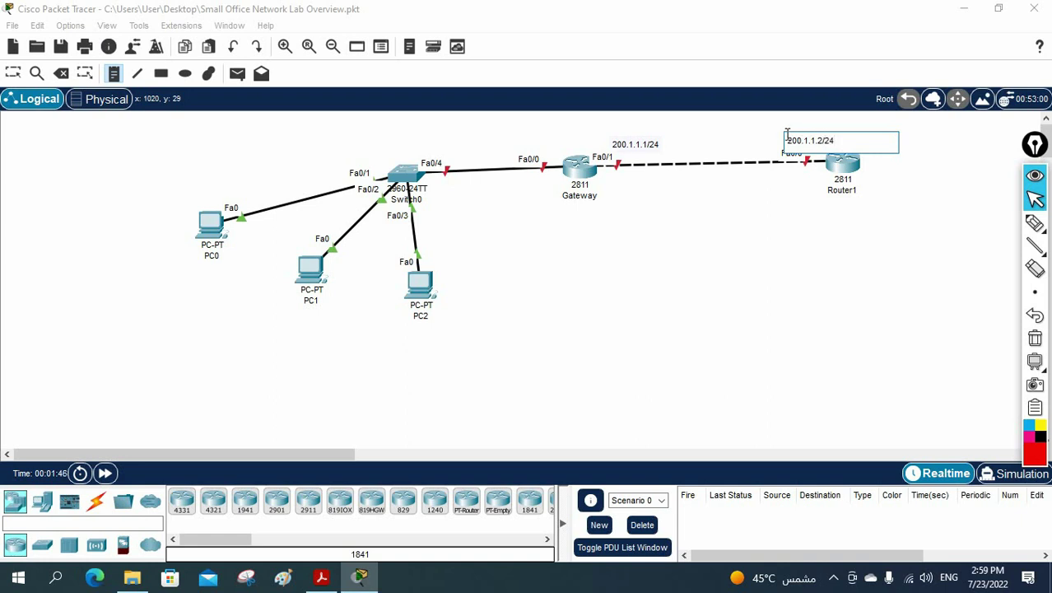
{"action": "left_click", "coordinate": [710, 241]}
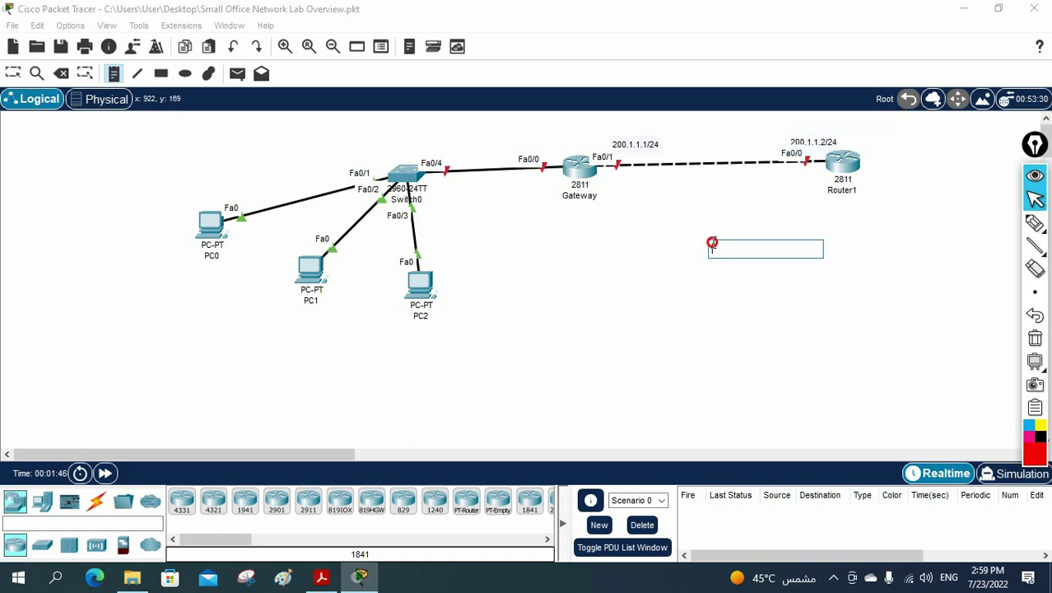
Step: Move the 200.1.1.1/24 and 200.1.1.2/24 notes just below the link between the two routers
{"action": "left_click", "coordinate": [14, 73]}
{"action": "left_click_drag", "start_coordinate": [622, 145], "coordinate": [623, 140]}
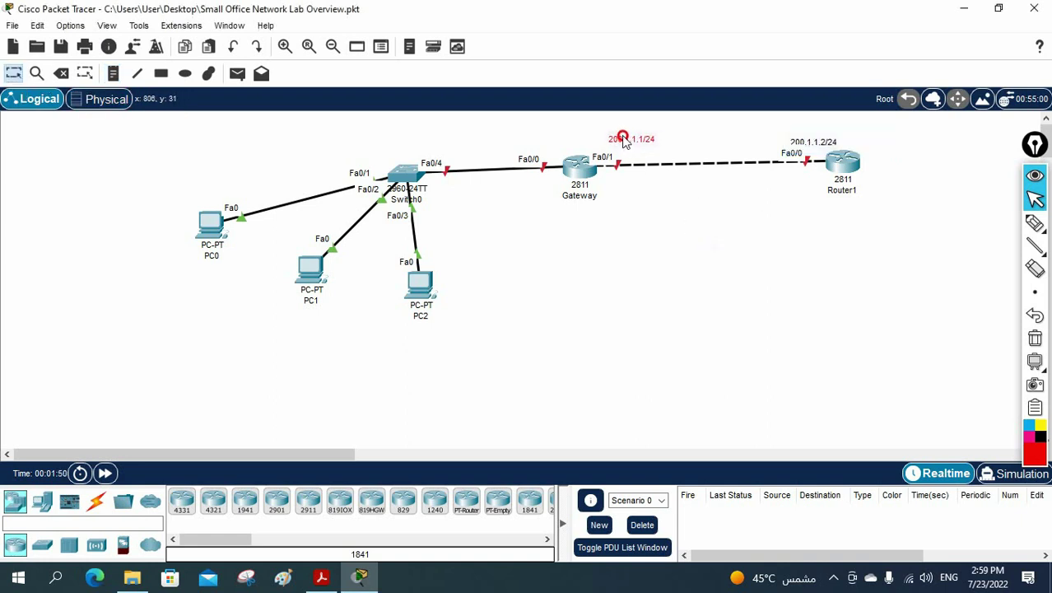
{"action": "left_click_drag", "start_coordinate": [806, 140], "coordinate": [790, 177]}
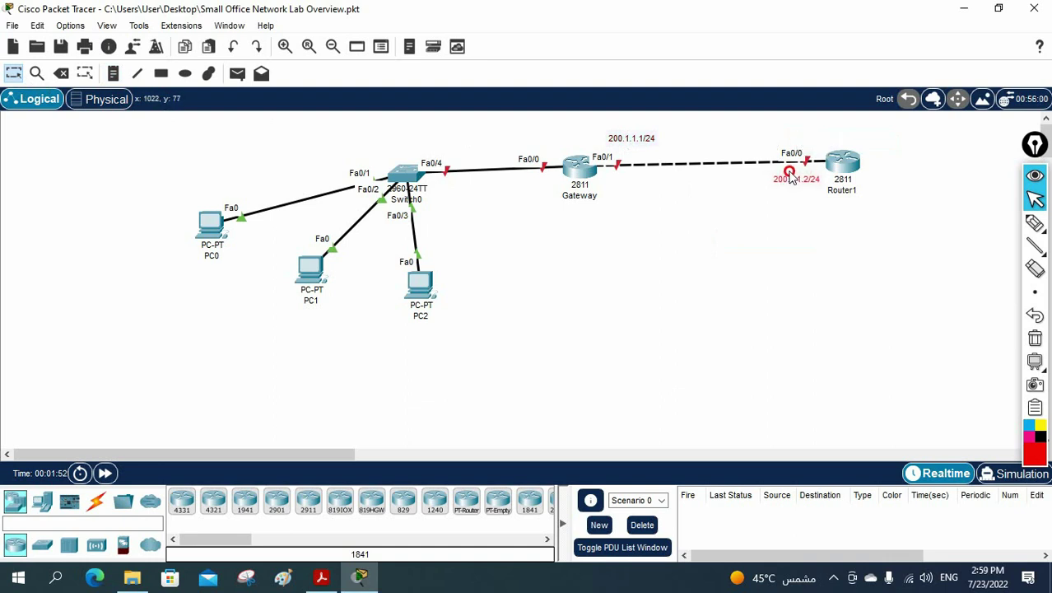
{"action": "left_click_drag", "start_coordinate": [632, 142], "coordinate": [627, 186]}
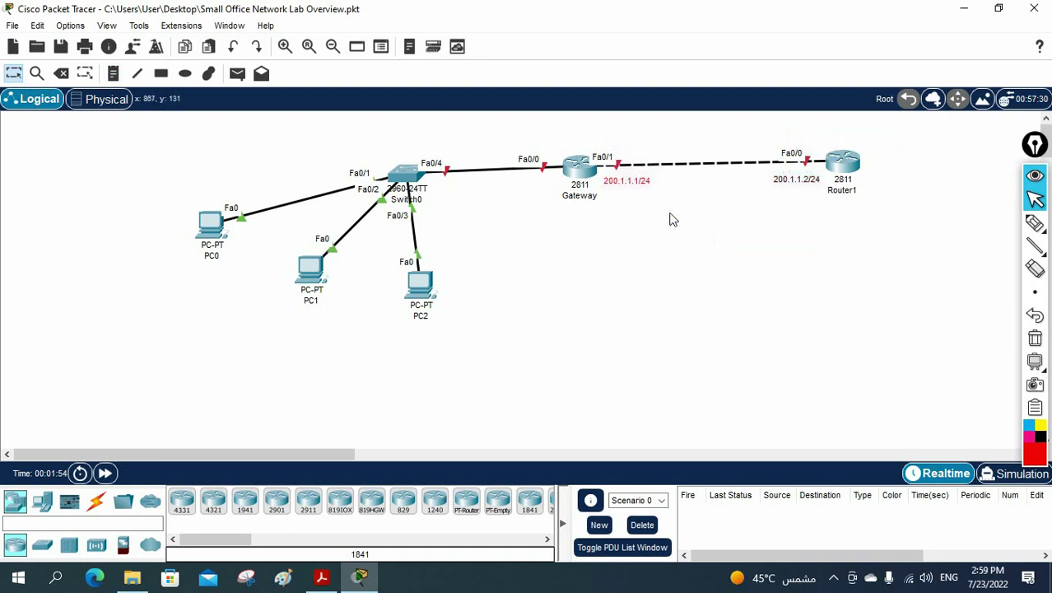
Step: Add the note 192.168.1.1 and position it below the Gateway router's Fa0/0 port label
{"action": "left_click", "coordinate": [115, 73]}
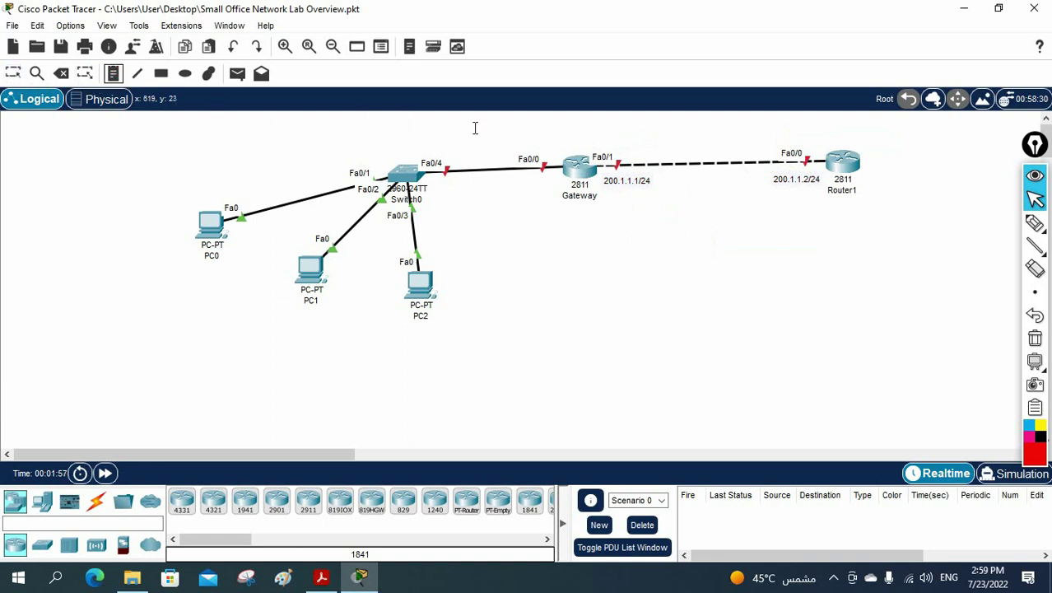
{"action": "left_click", "coordinate": [509, 181]}
{"action": "type", "text": "192.168.1.1"}
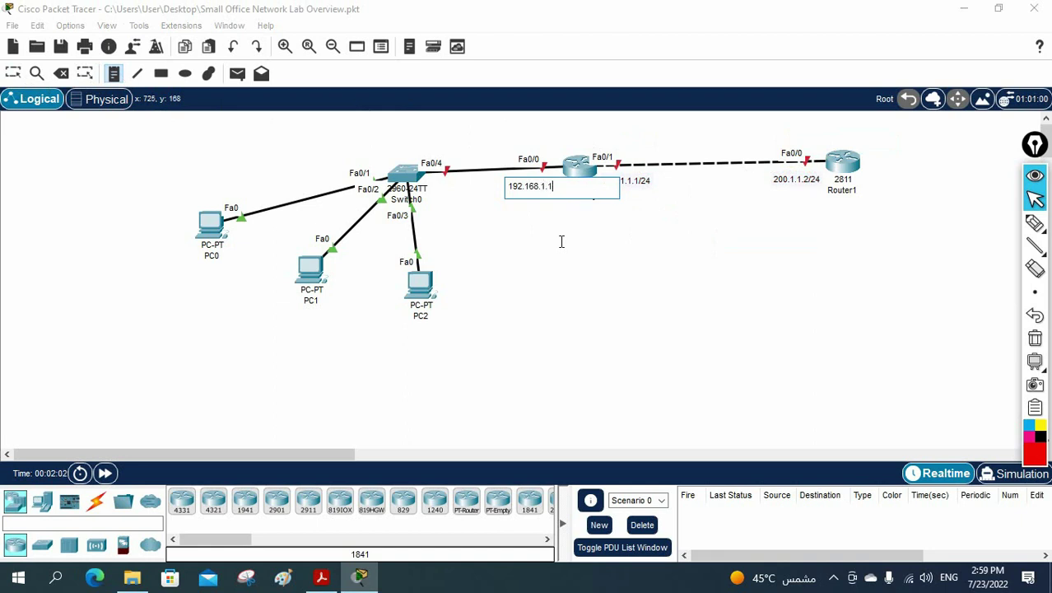
{"action": "left_click", "coordinate": [560, 270]}
{"action": "left_click", "coordinate": [13, 73]}
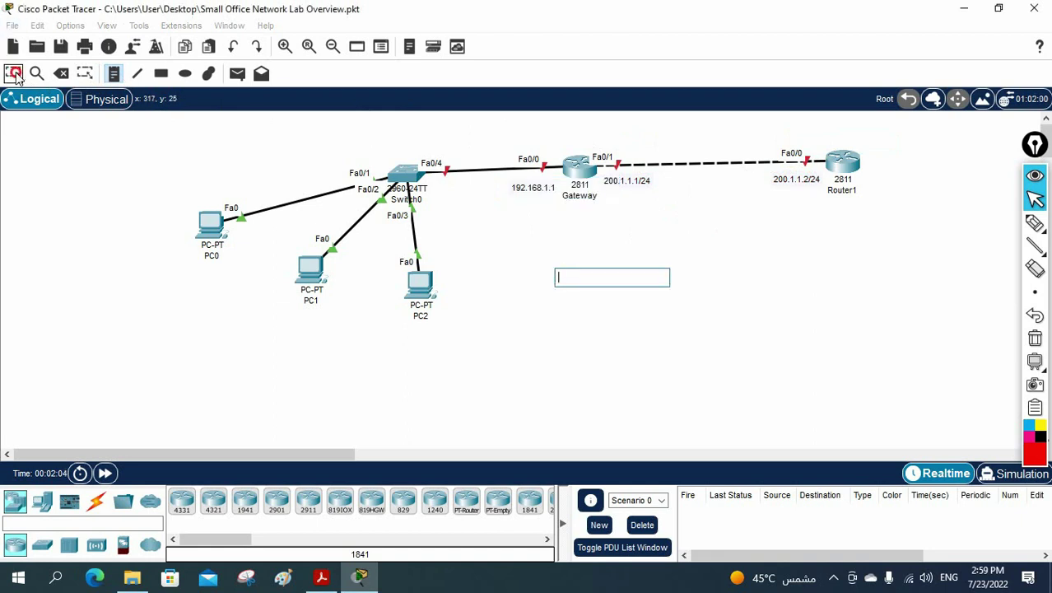
{"action": "left_click_drag", "start_coordinate": [539, 188], "coordinate": [530, 185]}
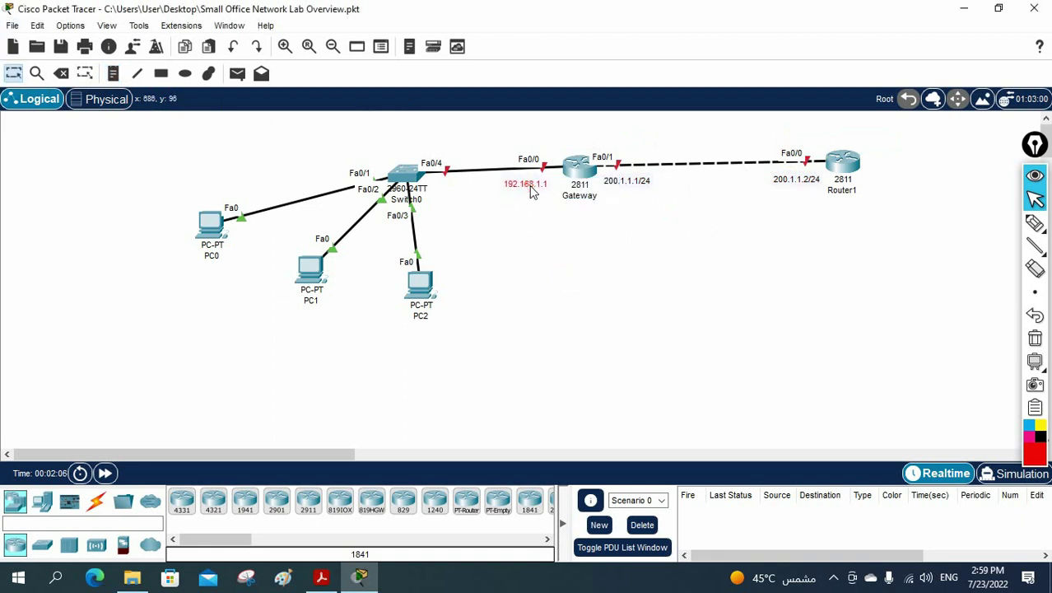
Step: Rename PC0 as 192.168.1.2 and give it the static address 192.168.1.2, mask 255.255.255.0 and default gateway 192.168.1.1
{"action": "left_click", "coordinate": [212, 256]}
{"action": "type", "text": "192.168.1.2"}
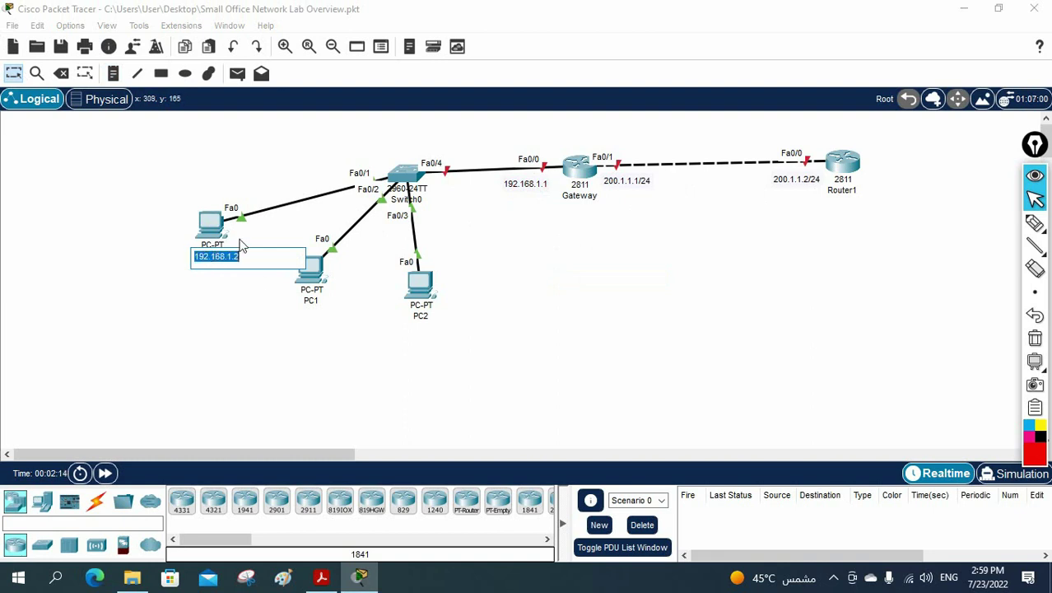
{"action": "left_click", "coordinate": [229, 226]}
{"action": "left_click", "coordinate": [381, 48]}
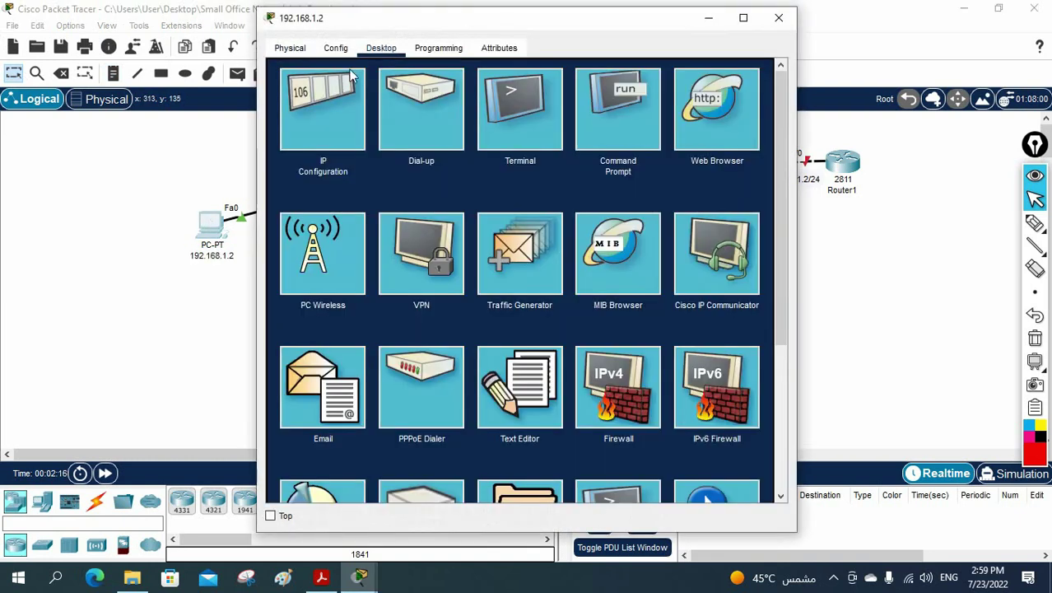
{"action": "left_click", "coordinate": [329, 114]}
{"action": "left_click", "coordinate": [459, 158]}
{"action": "type", "text": "192.168.1.2"}
{"action": "left_click", "coordinate": [476, 175]}
{"action": "left_click_drag", "start_coordinate": [492, 196], "coordinate": [394, 202]}
{"action": "type", "text": "192.168.1.2"}
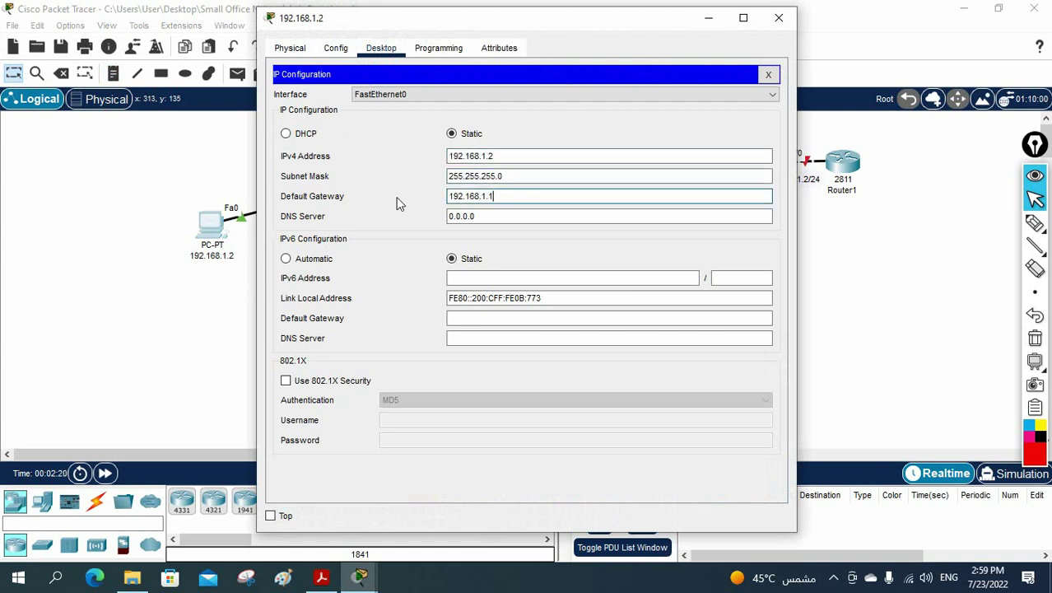
{"action": "left_click", "coordinate": [768, 74]}
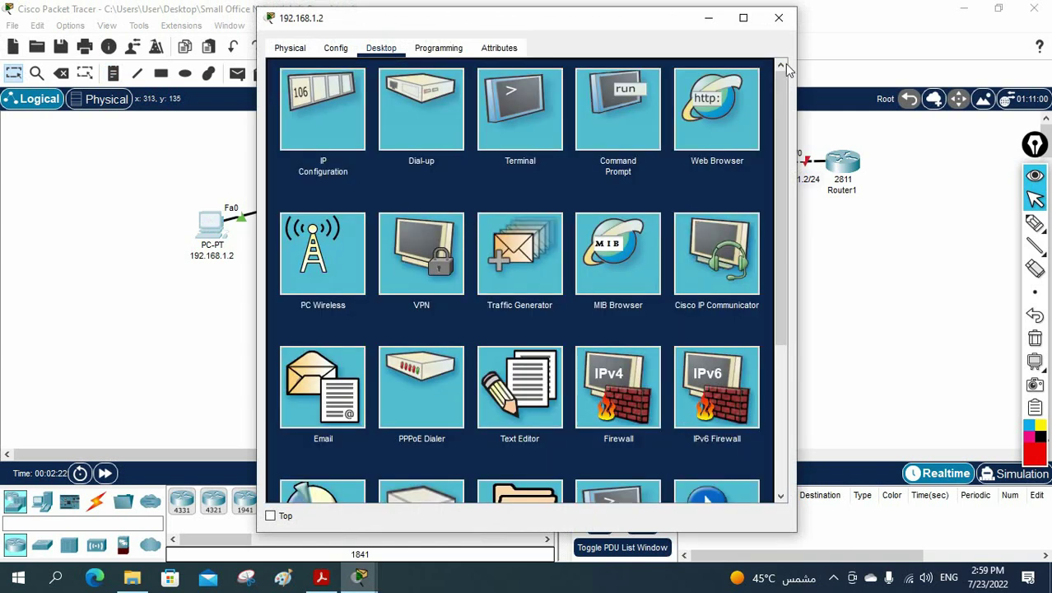
{"action": "left_click", "coordinate": [778, 17]}
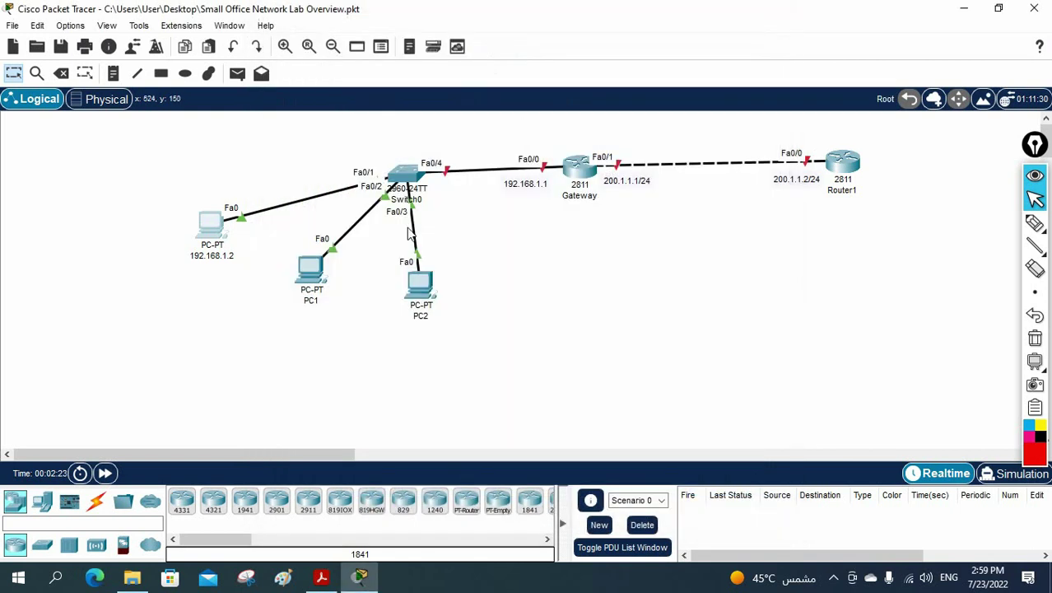
Step: Rename PC1 as 192.168.1.3 and copy the new name
{"action": "left_click", "coordinate": [319, 302]}
{"action": "type", "text": "192.168.1.2"}
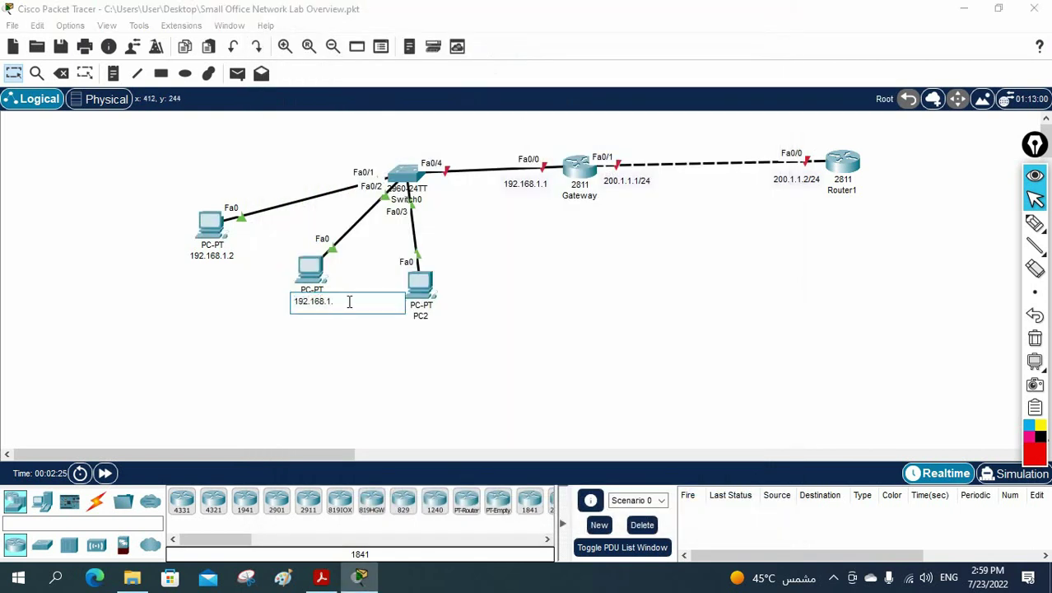
{"action": "key", "text": "ctrl+a"}
{"action": "key", "text": "ctrl+c"}
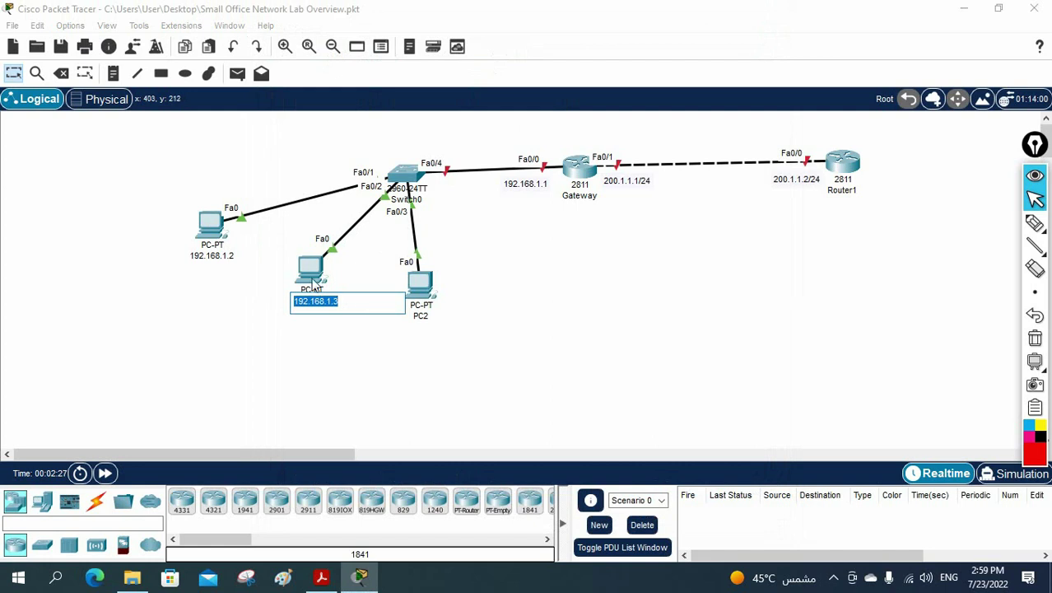
Step: Give the 192.168.1.3 PC the static address 192.168.1.3, the default subnet mask and default gateway 192.168.1.1
{"action": "left_click", "coordinate": [312, 278]}
{"action": "left_click", "coordinate": [380, 47]}
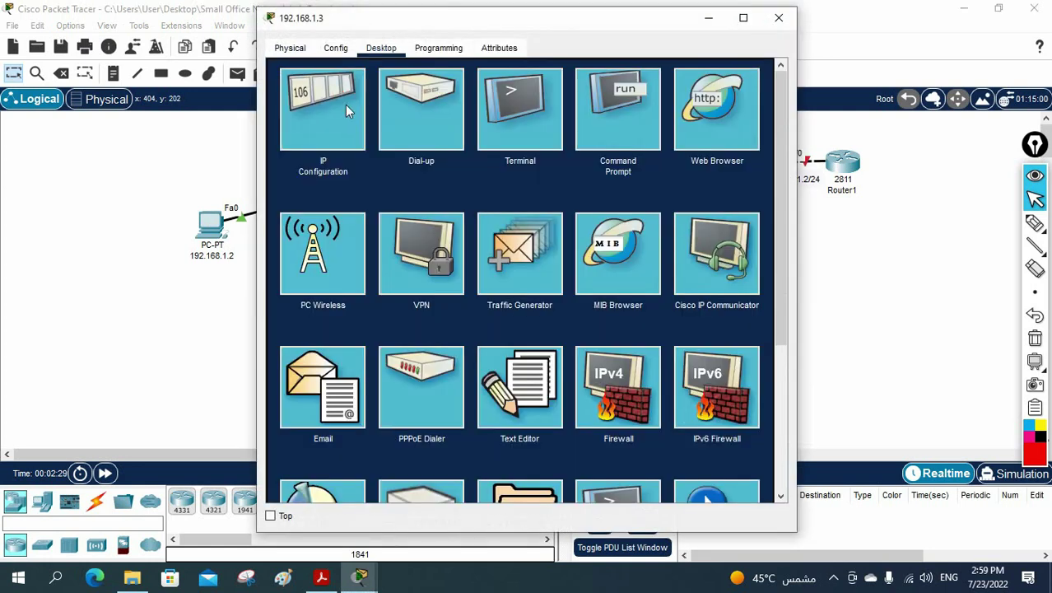
{"action": "left_click", "coordinate": [346, 103]}
{"action": "left_click", "coordinate": [488, 158]}
{"action": "key", "text": "ctrl+v"}
{"action": "left_click", "coordinate": [489, 173]}
{"action": "key", "text": "Tab"}
{"action": "key", "text": "ctrl+v"}
{"action": "type", "text": "1"}
{"action": "left_click", "coordinate": [778, 17]}
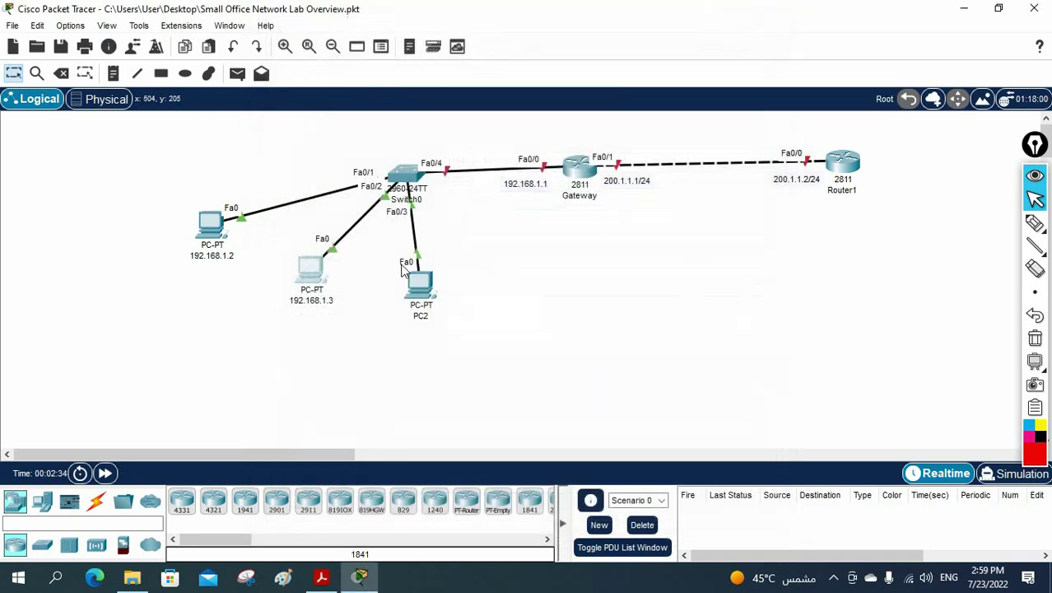
Step: Rename PC2 as 192.168.1.4 and give it the static address 192.168.1.4, mask 255.255.255.0 and default gateway 192.168.1.1
{"action": "left_click", "coordinate": [422, 315]}
{"action": "key", "text": "ctrl+v"}
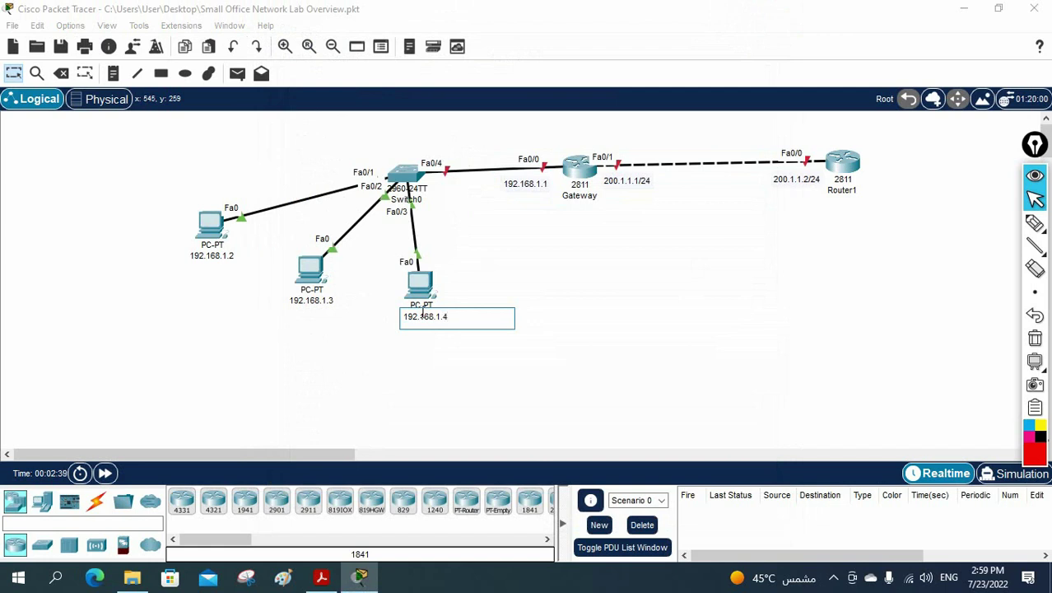
{"action": "left_click", "coordinate": [420, 284]}
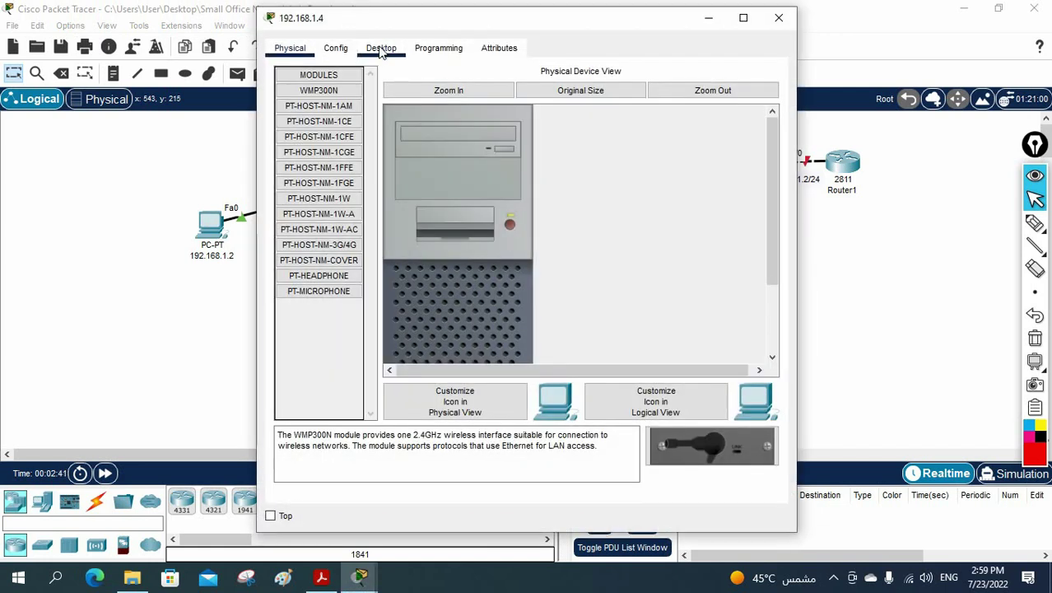
{"action": "left_click", "coordinate": [381, 47]}
{"action": "left_click", "coordinate": [343, 101]}
{"action": "left_click", "coordinate": [472, 155]}
{"action": "type", "text": "192.168.1.4"}
{"action": "left_click", "coordinate": [467, 176]}
{"action": "left_click", "coordinate": [486, 198]}
{"action": "type", "text": "192.168.1.4"}
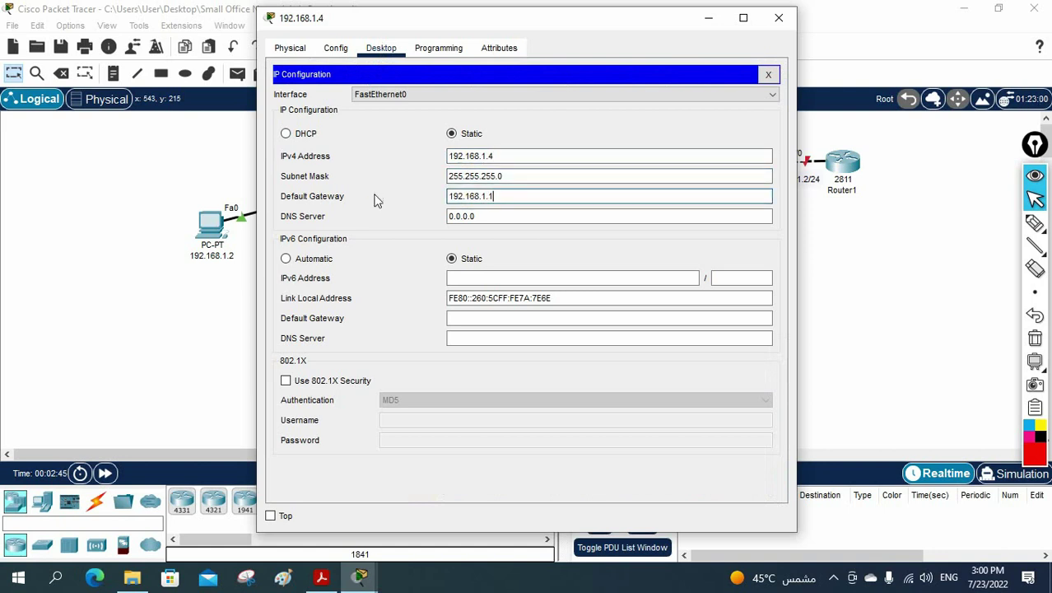
{"action": "left_click", "coordinate": [778, 17]}
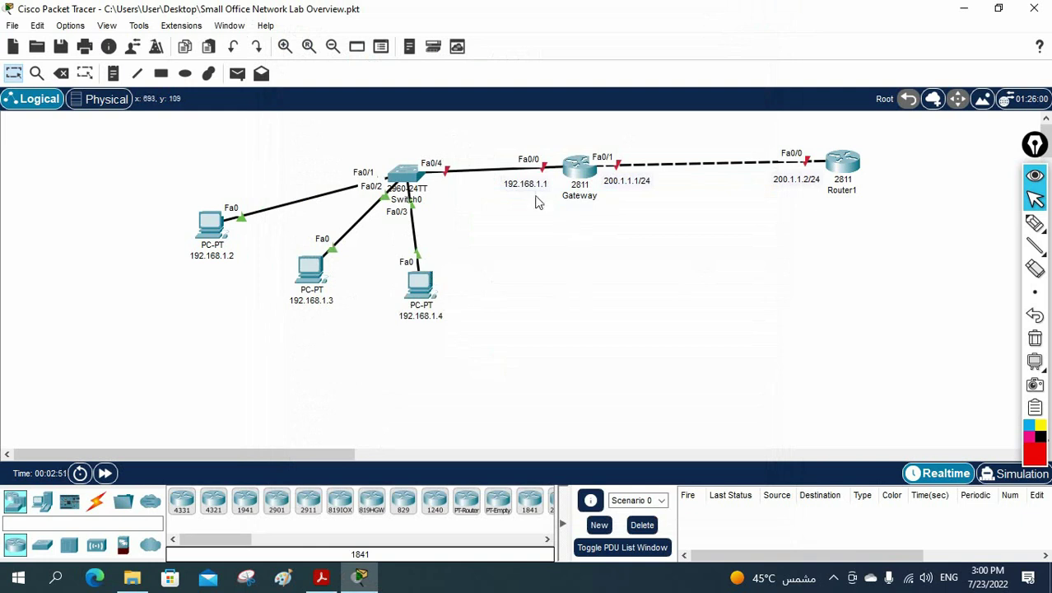
Step: Rename Router1 as ISP
{"action": "left_click_drag", "start_coordinate": [140, 453], "coordinate": [211, 453]}
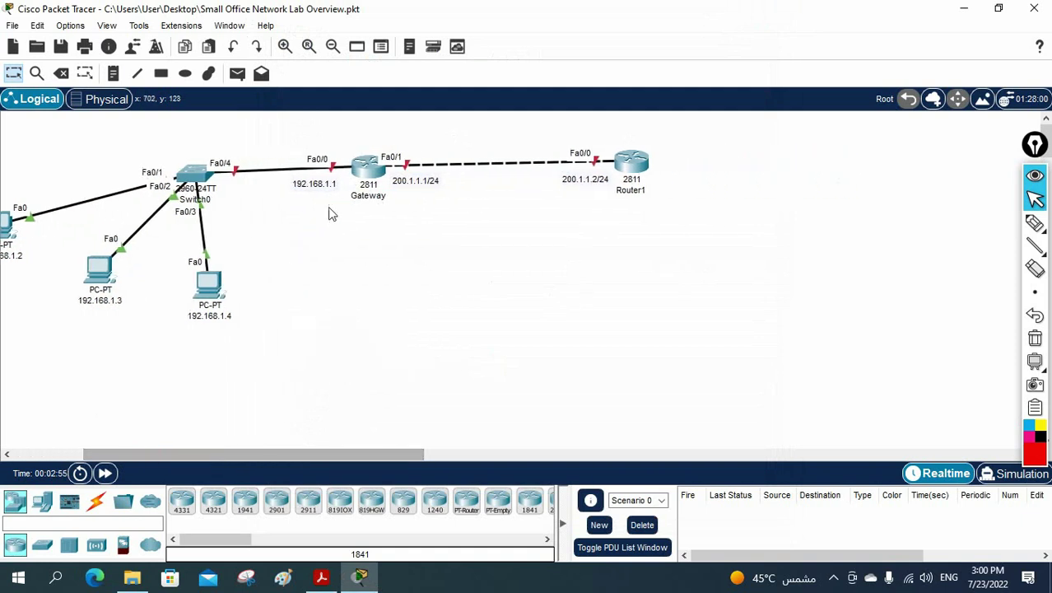
{"action": "left_click", "coordinate": [631, 191]}
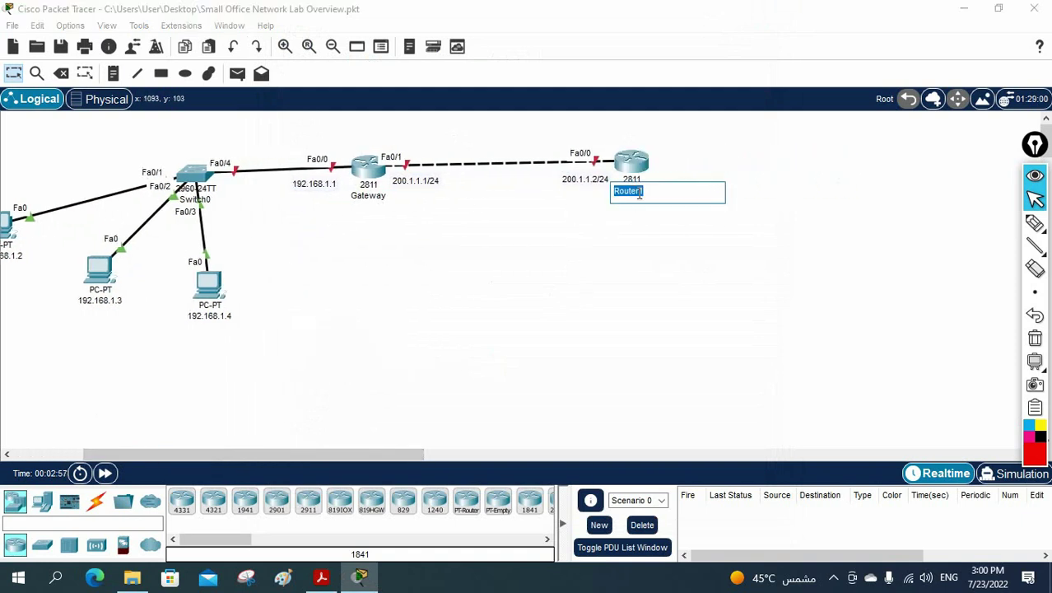
{"action": "key", "text": "BackSpace"}
{"action": "type", "text": "ISP"}
{"action": "left_click", "coordinate": [659, 282]}
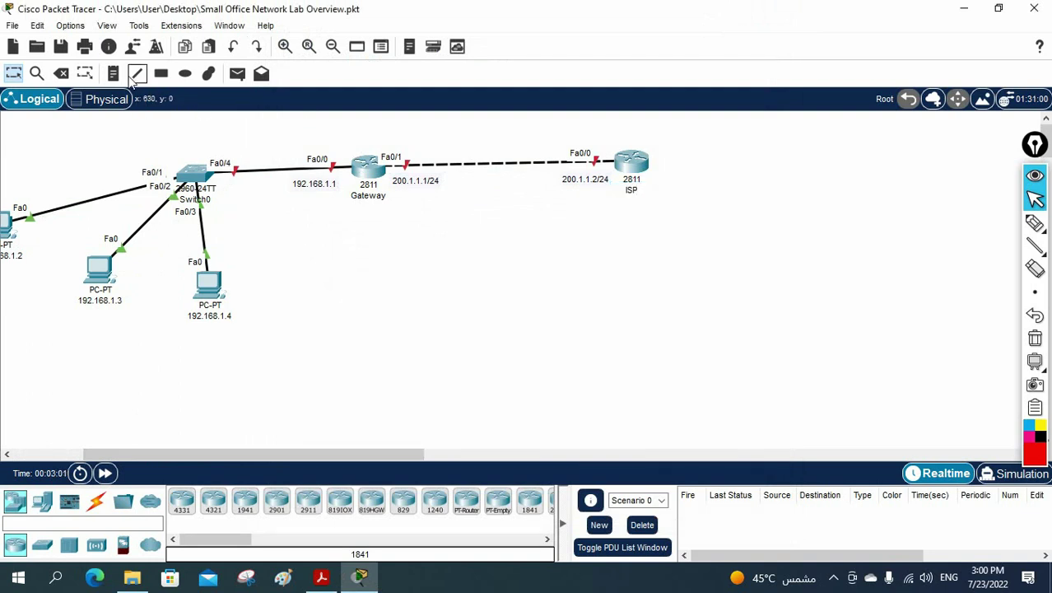
Step: Add the note "lo 8.8.8.8" beside the ISP router
{"action": "left_click", "coordinate": [114, 74]}
{"action": "left_click", "coordinate": [654, 163]}
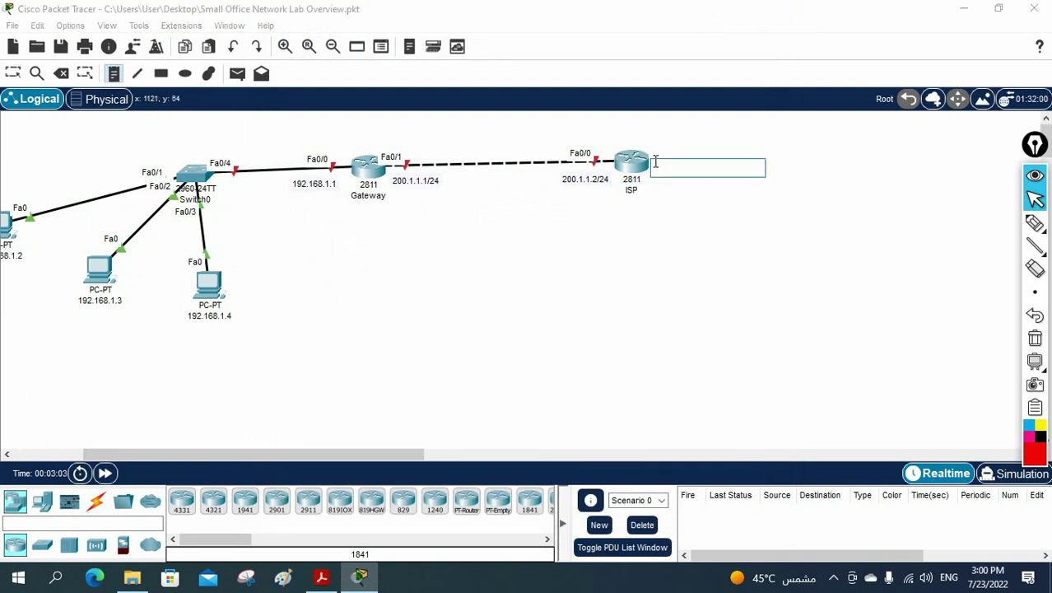
{"action": "key", "text": "Return"}
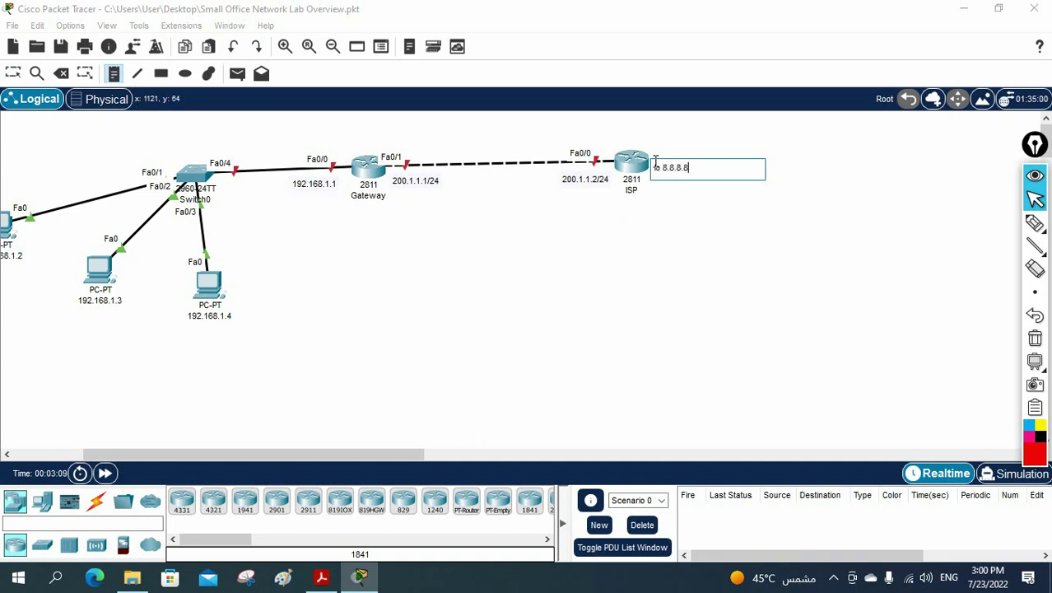
{"action": "left_click", "coordinate": [709, 232]}
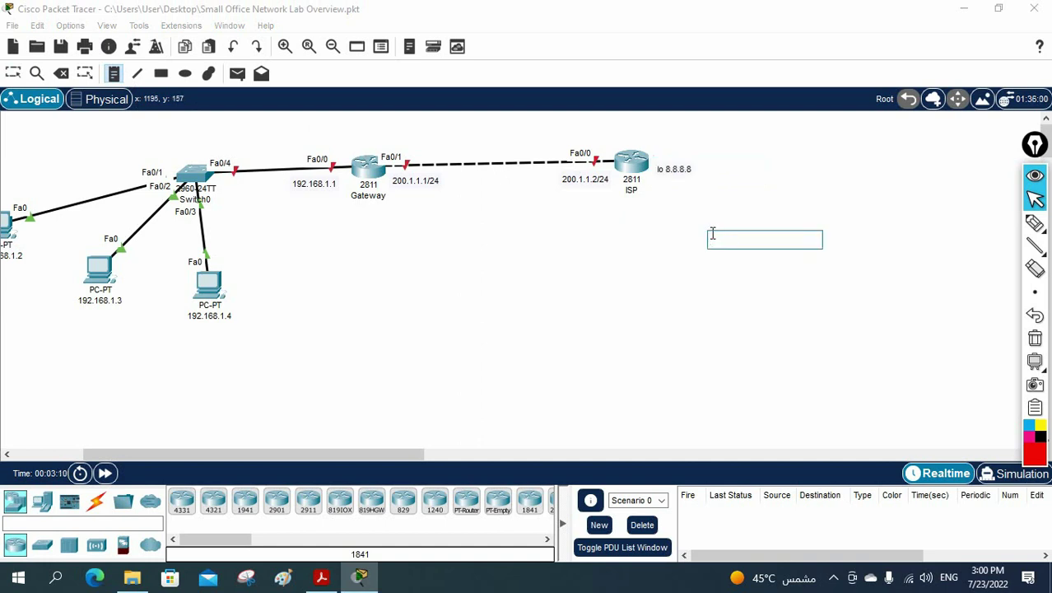
{"action": "left_click", "coordinate": [13, 73]}
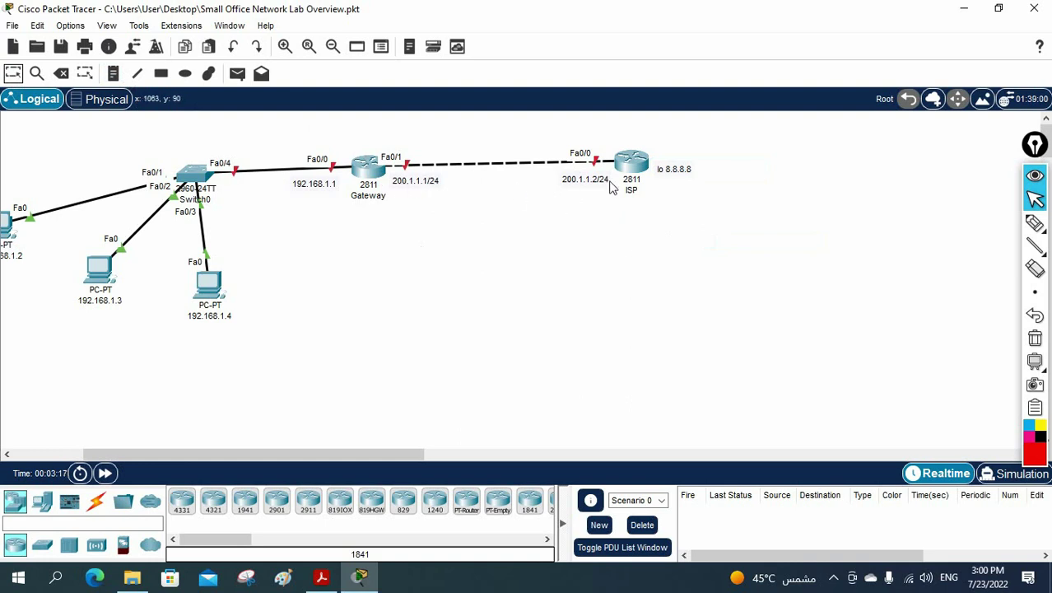
Step: Open the Gateway router's command line and enter privileged EXEC mode
{"action": "left_click", "coordinate": [372, 167]}
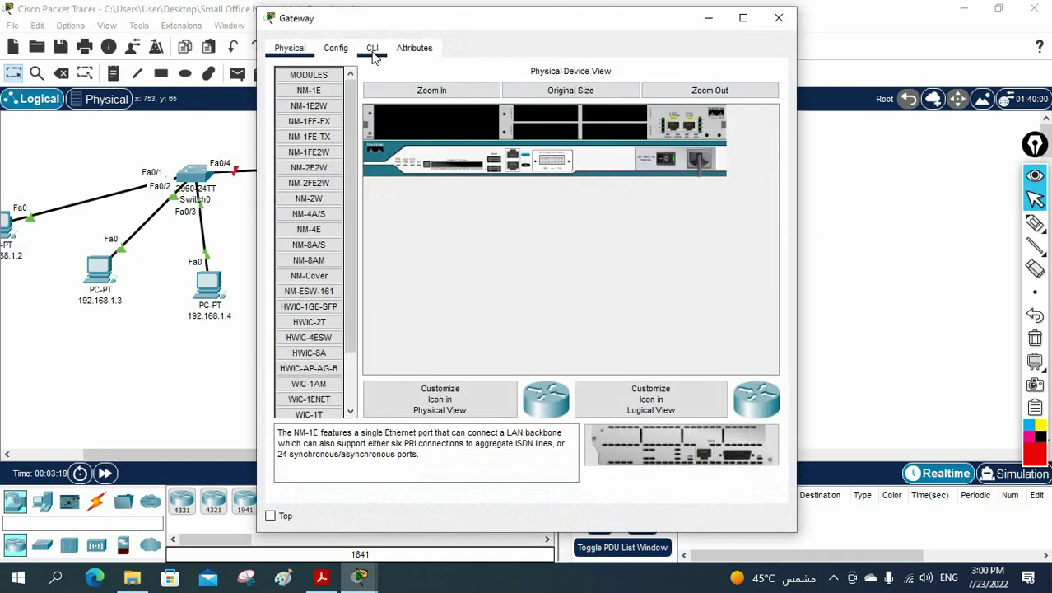
{"action": "left_click", "coordinate": [372, 48]}
{"action": "left_click_drag", "start_coordinate": [405, 13], "coordinate": [697, 53]}
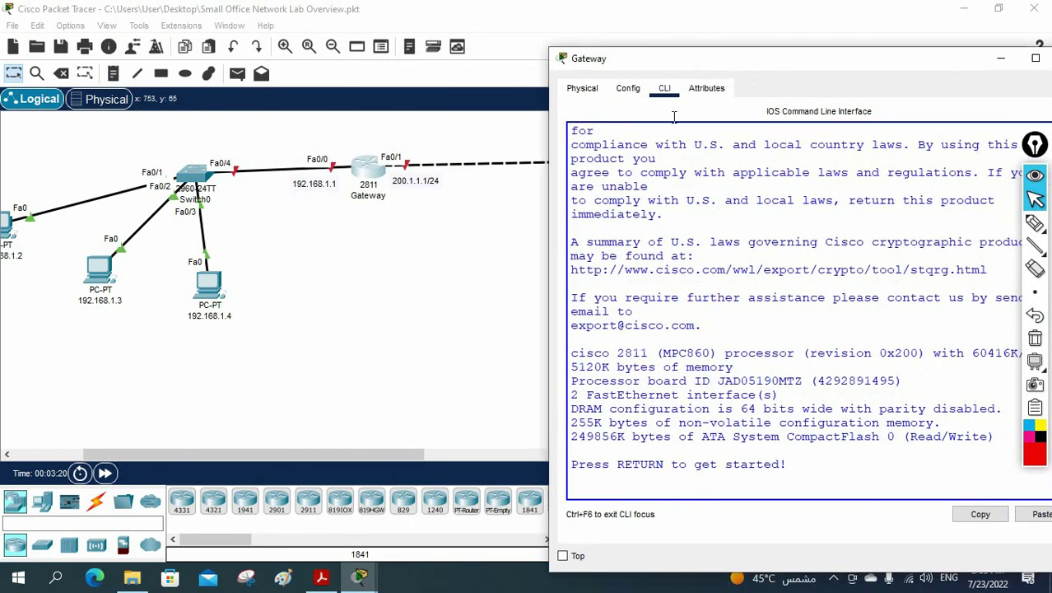
{"action": "left_click_drag", "start_coordinate": [549, 218], "coordinate": [474, 218]}
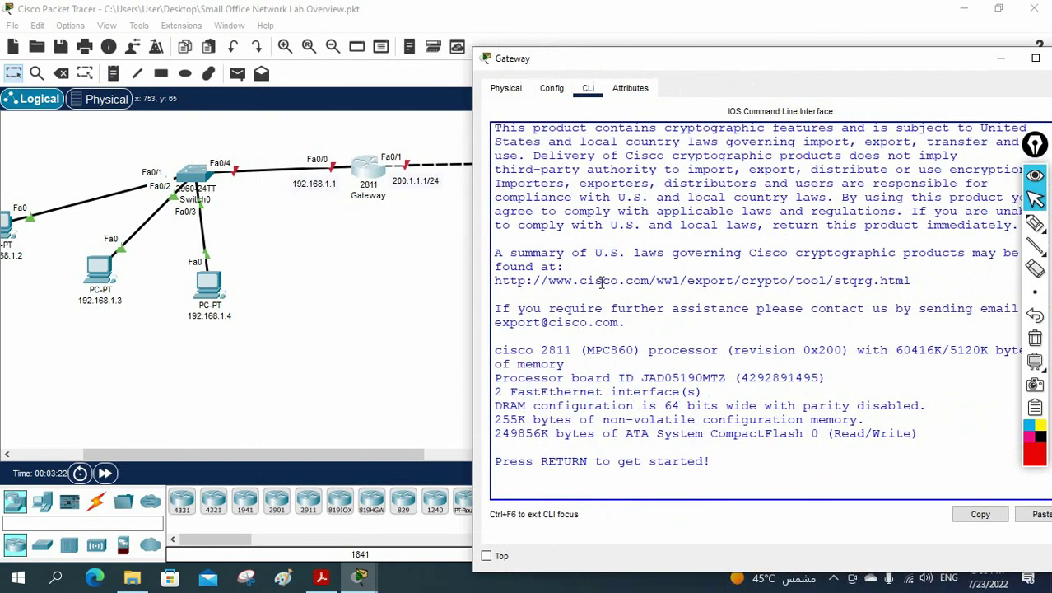
{"action": "key", "text": "Return"}
{"action": "key", "text": "Return"}
{"action": "type", "text": "er>e"}
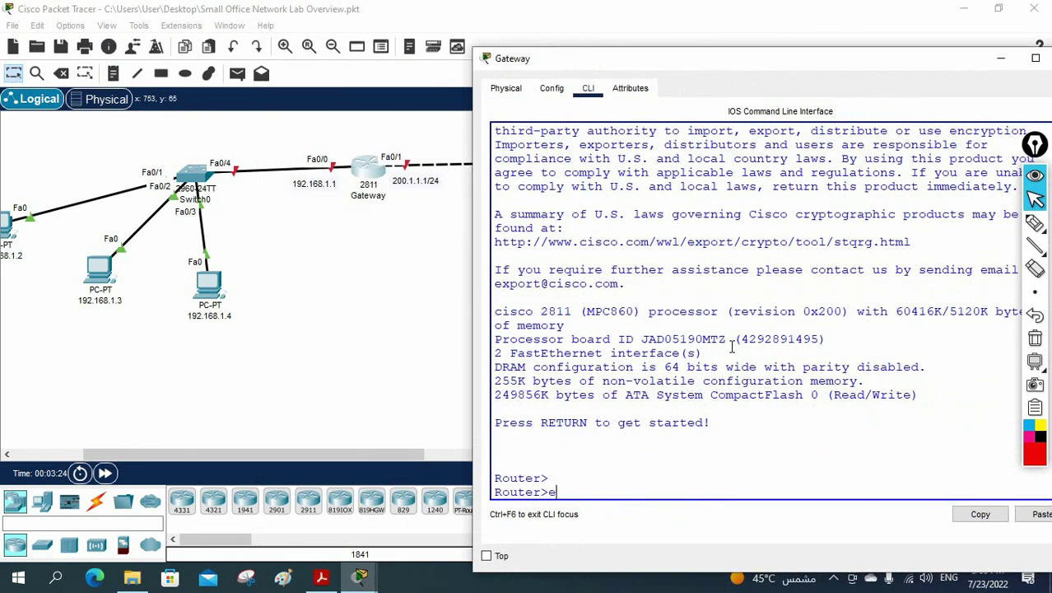
{"action": "type", "text": "n"}
{"action": "key", "text": "Return"}
Step: Enter global configuration mode on the Gateway router and set its hostname to GW
{"action": "type", "text": "config t"}
{"action": "key", "text": "Return"}
{"action": "type", "text": "host"}
{"action": "key", "text": "Tab"}
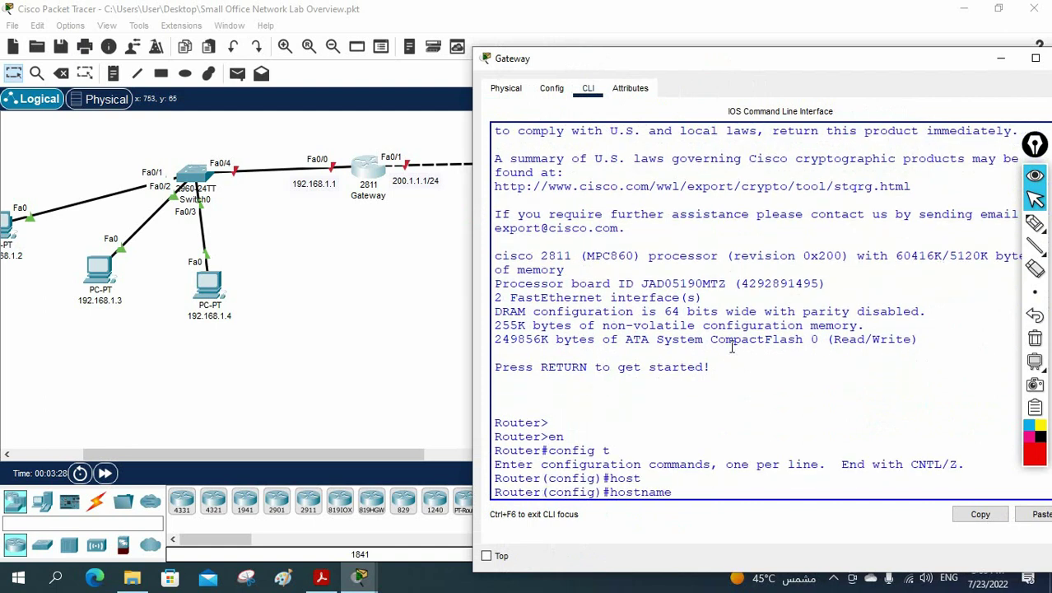
{"action": "type", "text": "GW"}
{"action": "key", "text": "Return"}
{"action": "key", "text": "Return"}
{"action": "key", "text": "Return"}
{"action": "key", "text": "Return"}
{"action": "key", "text": "Return"}
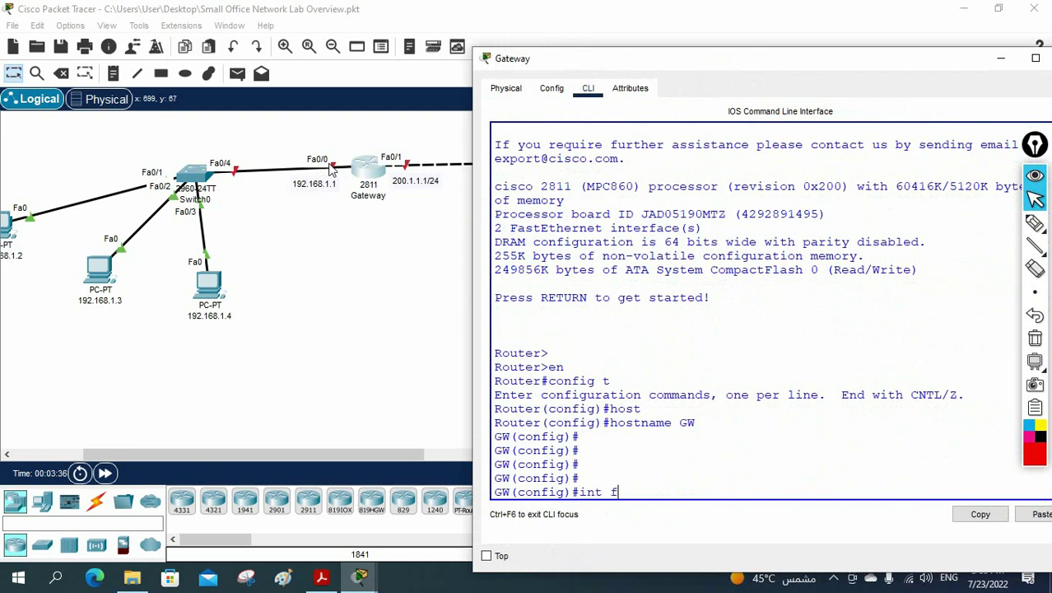
Step: Assign 192.168.1.1 with mask 255.255.255.0 to GW's interface f0/0 and enable the interface
{"action": "type", "text": "int f0/0"}
{"action": "key", "text": "Return"}
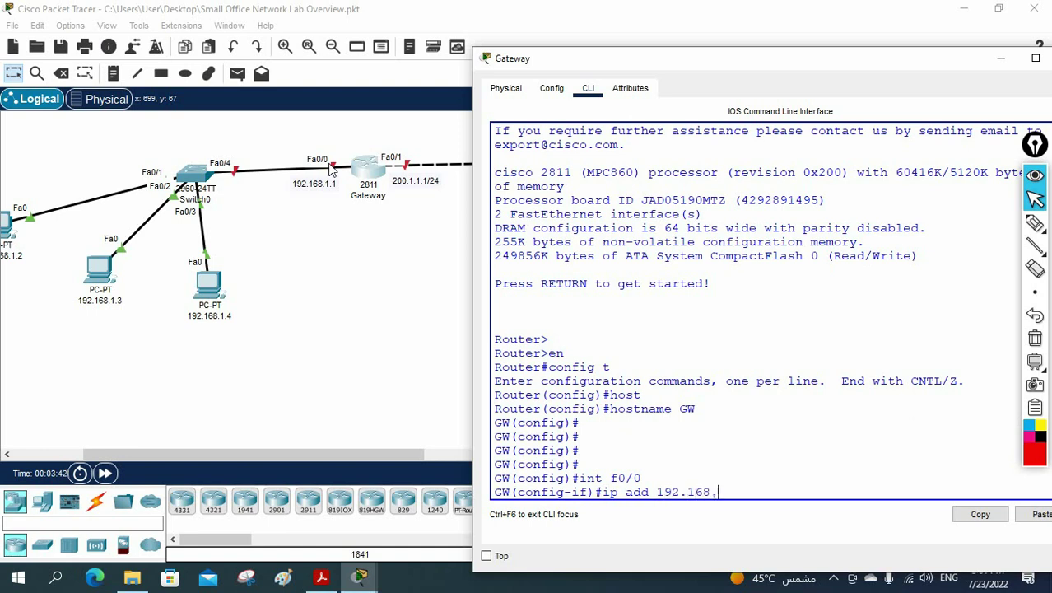
{"action": "type", "text": ".255.255"}
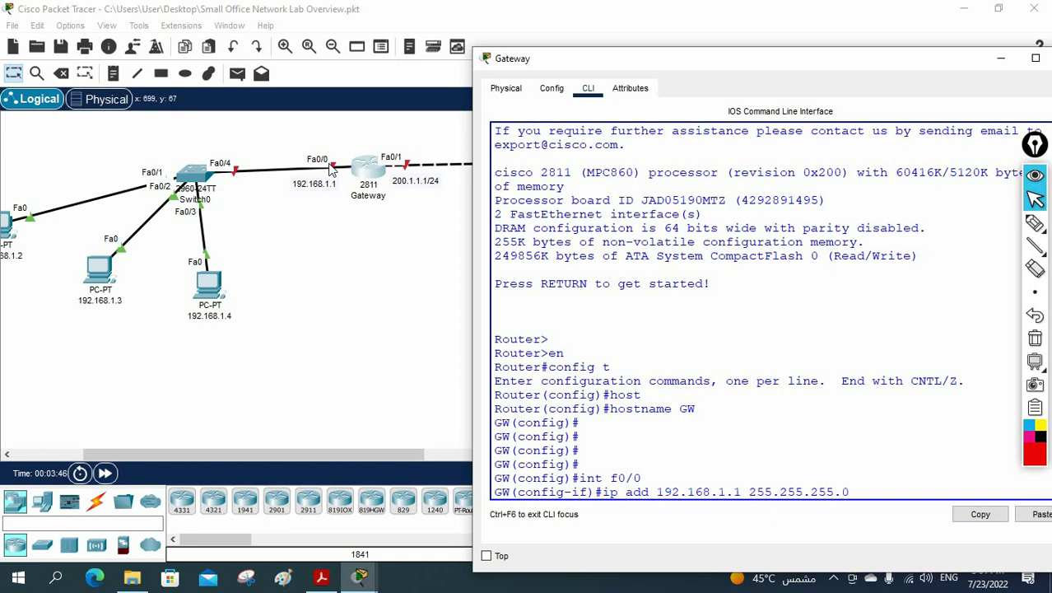
{"action": "type", "text": ".0"}
{"action": "key", "text": "Return"}
{"action": "type", "text": "no sh"}
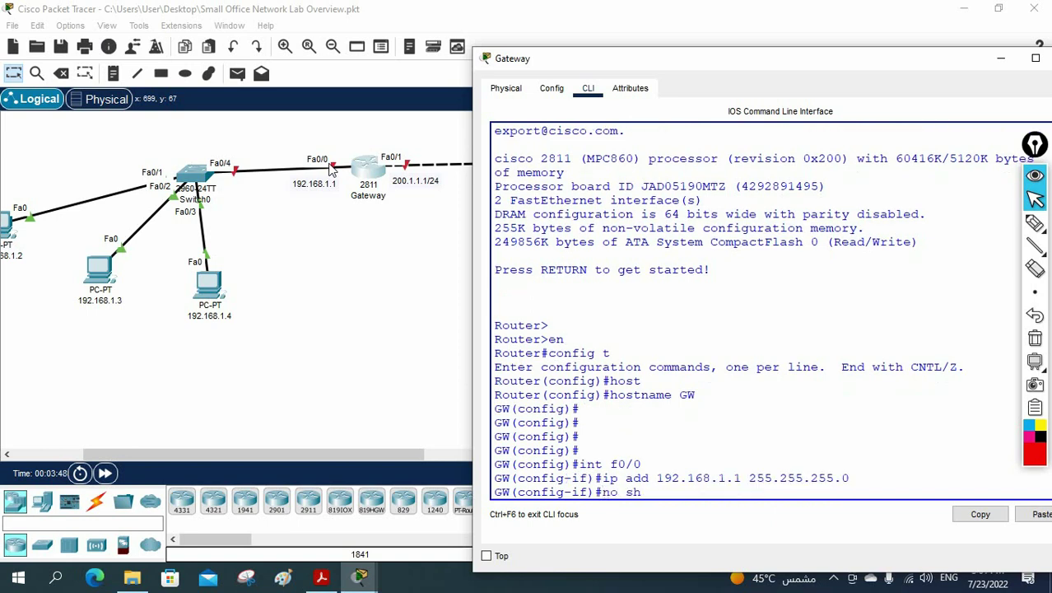
{"action": "key", "text": "Return"}
{"action": "key", "text": "Return"}
{"action": "key", "text": "Return"}
{"action": "key", "text": "Return"}
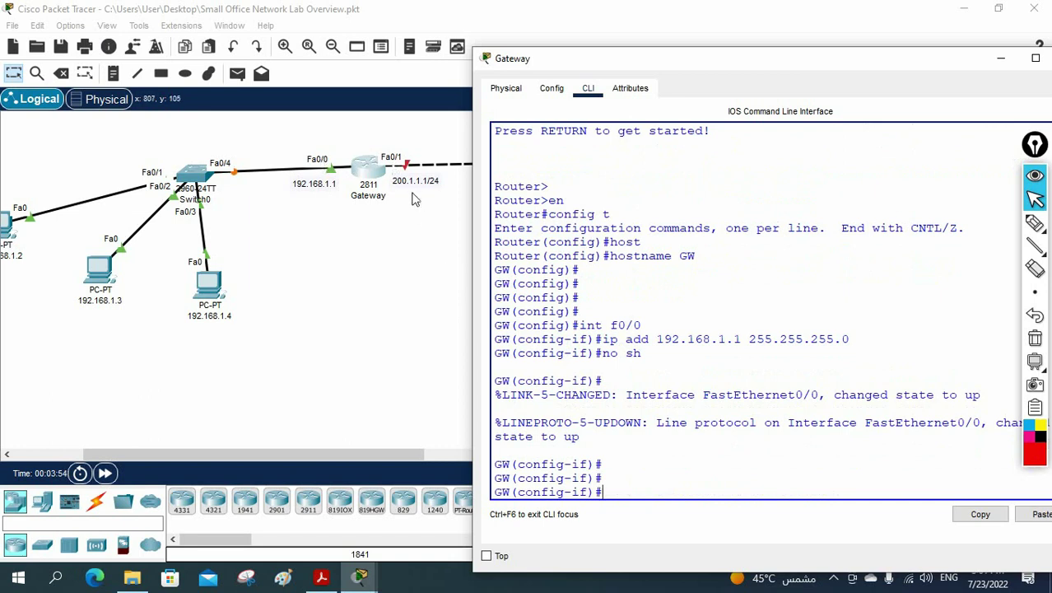
Step: Assign 200.1.1.1 with mask 255.255.255.0 to GW's interface f0/1 and enable the interface
{"action": "type", "text": "nt f0/1"}
{"action": "key", "text": "Return"}
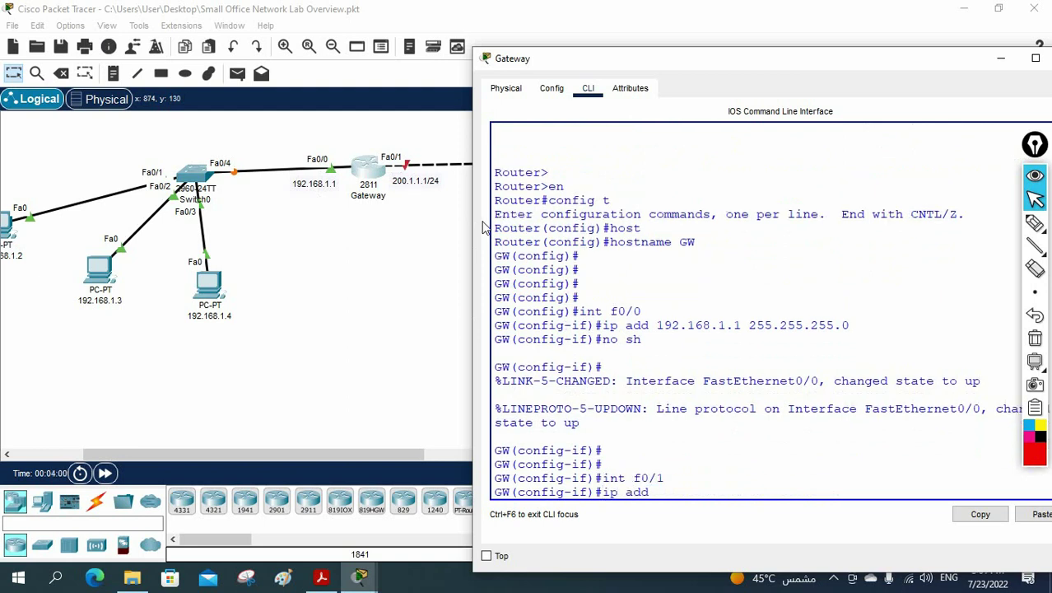
{"action": "type", "text": "ip add 200.1.1.1"}
{"action": "type", "text": "255.255.255.0"}
{"action": "key", "text": "Return"}
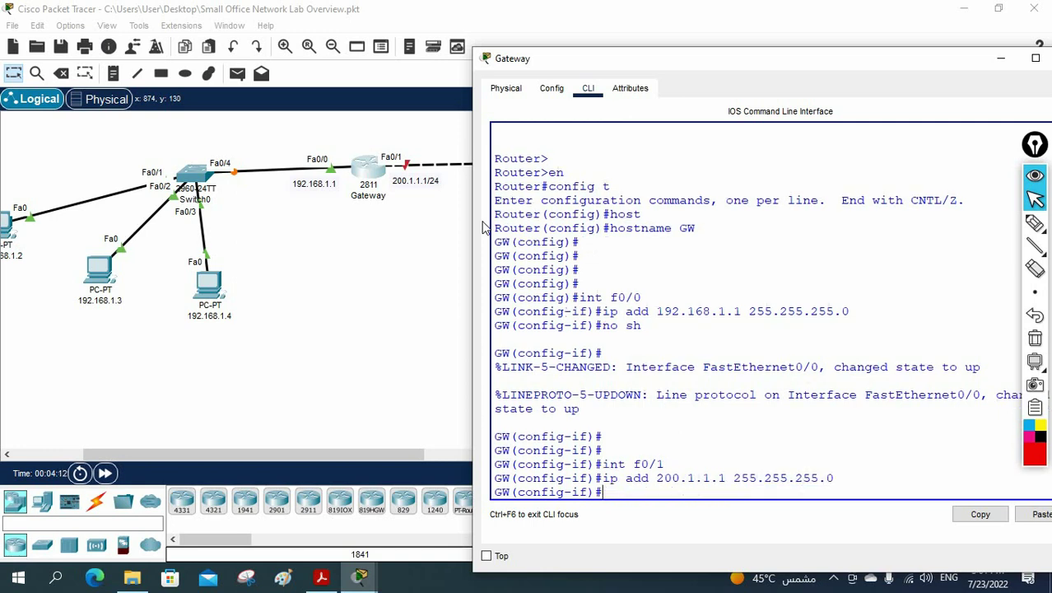
{"action": "type", "text": "no sh"}
{"action": "key", "text": "Return"}
Step: Leave configuration mode on GW and save the interface configuration with wr
{"action": "key", "text": "ctrl+z"}
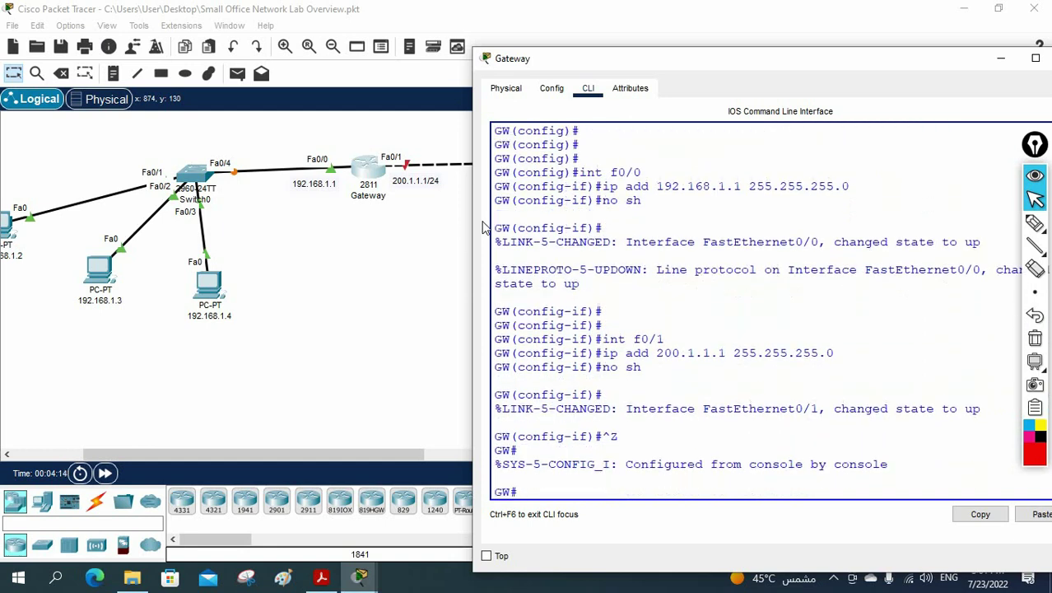
{"action": "key", "text": "Return"}
{"action": "key", "text": "Return"}
{"action": "type", "text": "wr"}
{"action": "key", "text": "Return"}
{"action": "key", "text": "Return"}
{"action": "key", "text": "Return"}
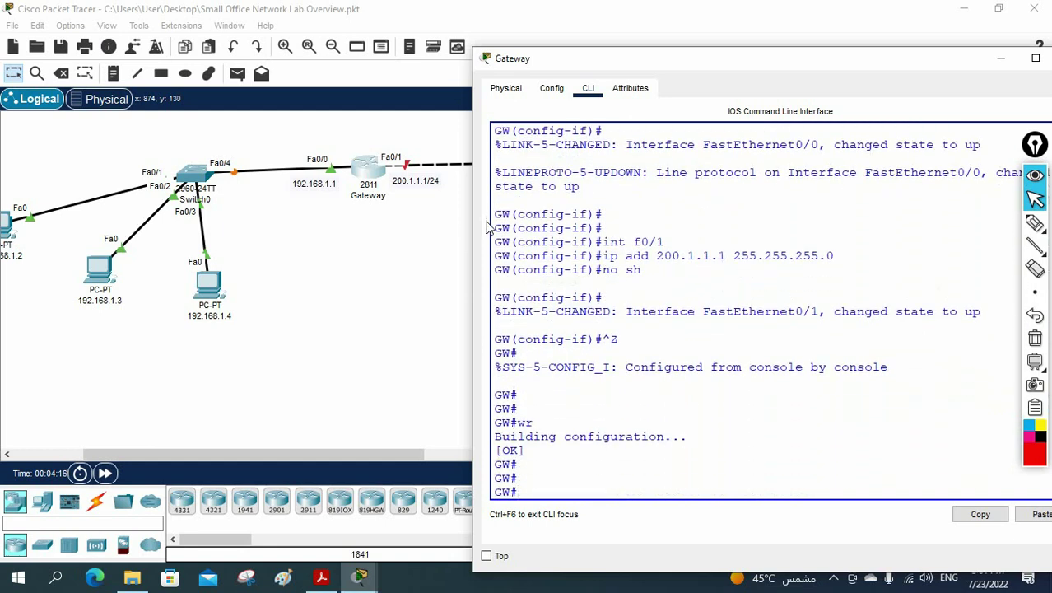
Step: Add a default static route 0.0.0.0 0.0.0.0 on GW with next hop 200.1.1.2
{"action": "type", "text": "config t"}
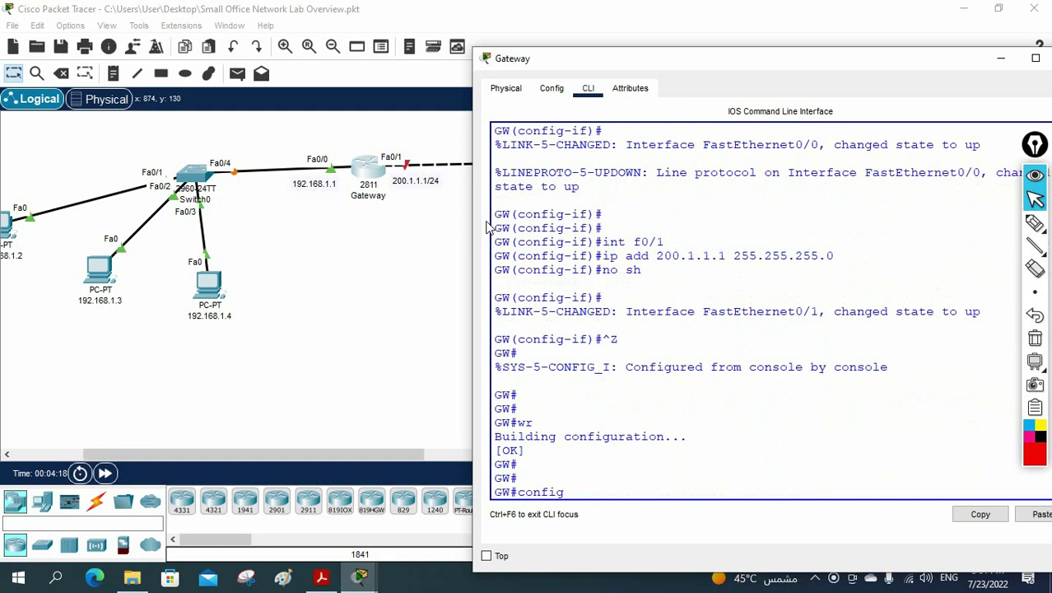
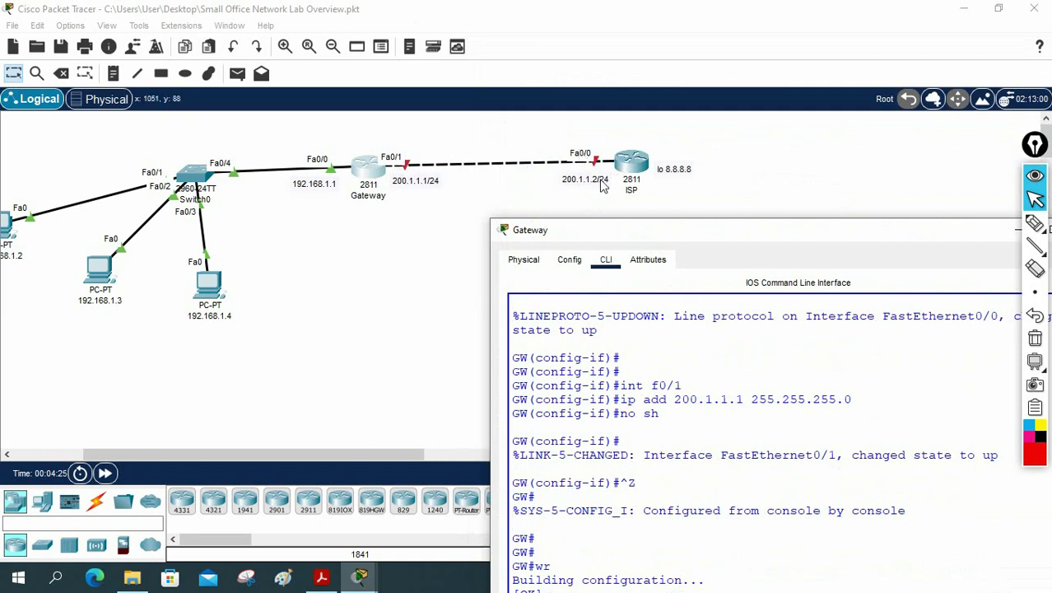
{"action": "left_click_drag", "start_coordinate": [610, 230], "coordinate": [578, 60]}
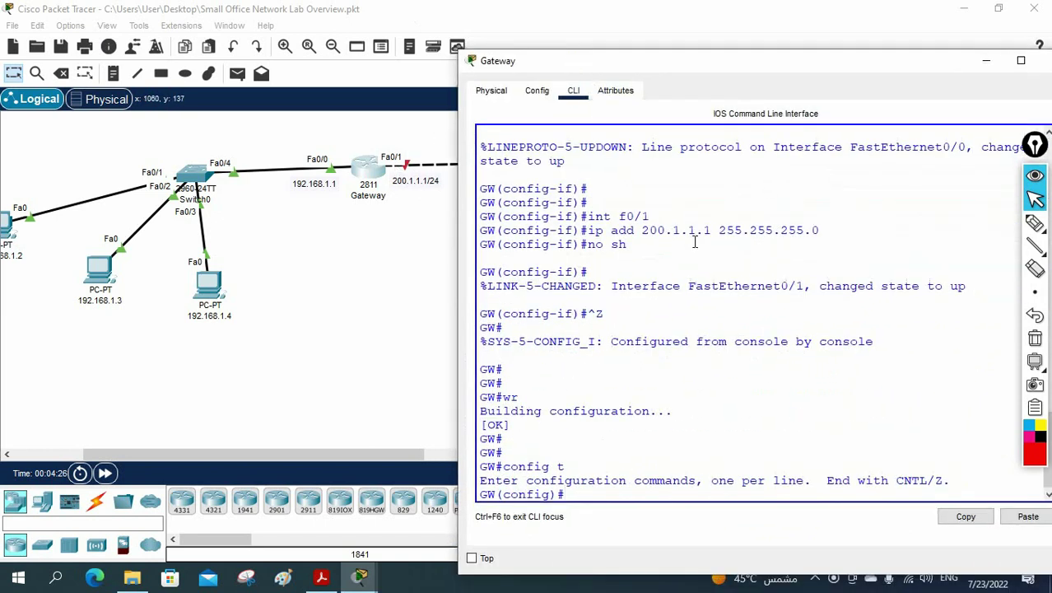
{"action": "type", "text": "route 0.0.0.0 0.0.0.0"}
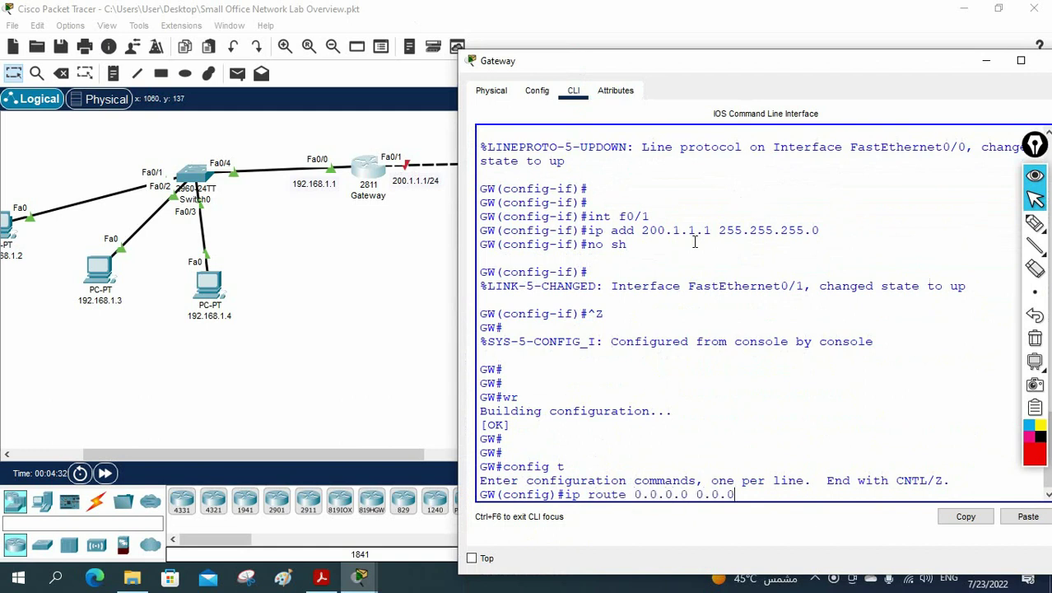
{"action": "left_click_drag", "start_coordinate": [649, 495], "coordinate": [767, 495]}
{"action": "left_click", "coordinate": [767, 495]}
{"action": "type", "text": "200.1.1.2"}
{"action": "key", "text": "Return"}
{"action": "left_click_drag", "start_coordinate": [725, 73], "coordinate": [739, 240]}
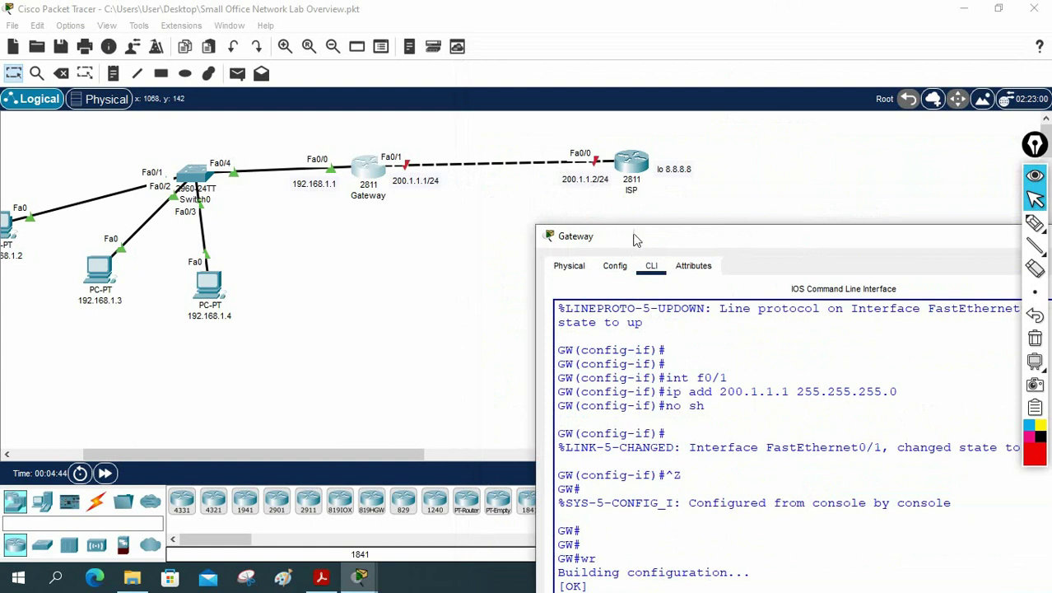
{"action": "left_click_drag", "start_coordinate": [635, 239], "coordinate": [539, 51]}
Step: Exit configuration mode on GW, save the configuration including the default route, and close the router's window
{"action": "left_click", "coordinate": [684, 326]}
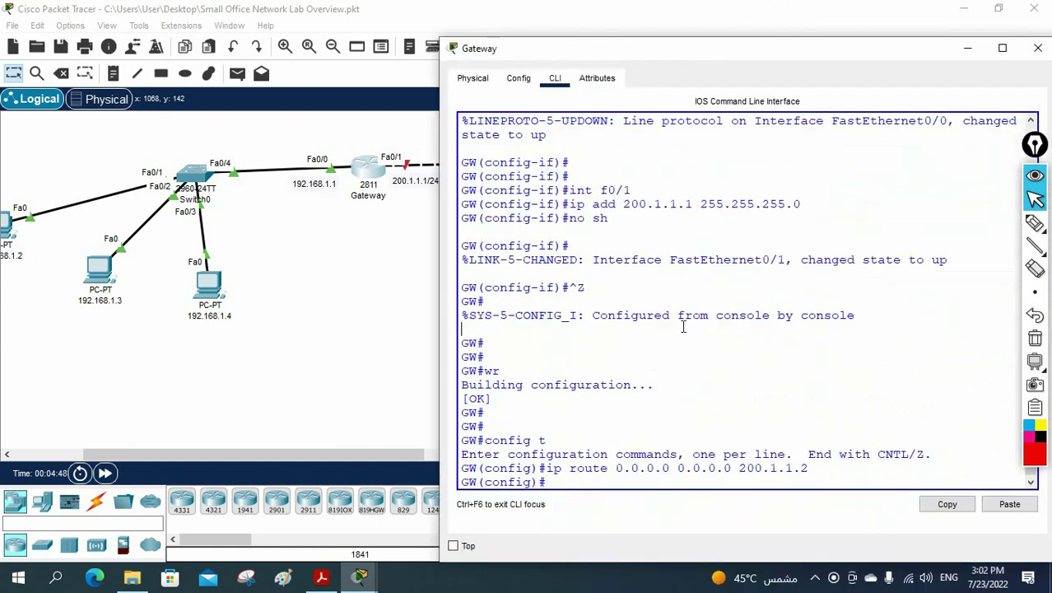
{"action": "type", "text": "exit"}
{"action": "key", "text": "Return"}
{"action": "type", "text": "wr"}
{"action": "key", "text": "Return"}
{"action": "key", "text": "Return"}
{"action": "key", "text": "Return"}
{"action": "key", "text": "Return"}
{"action": "key", "text": "Return"}
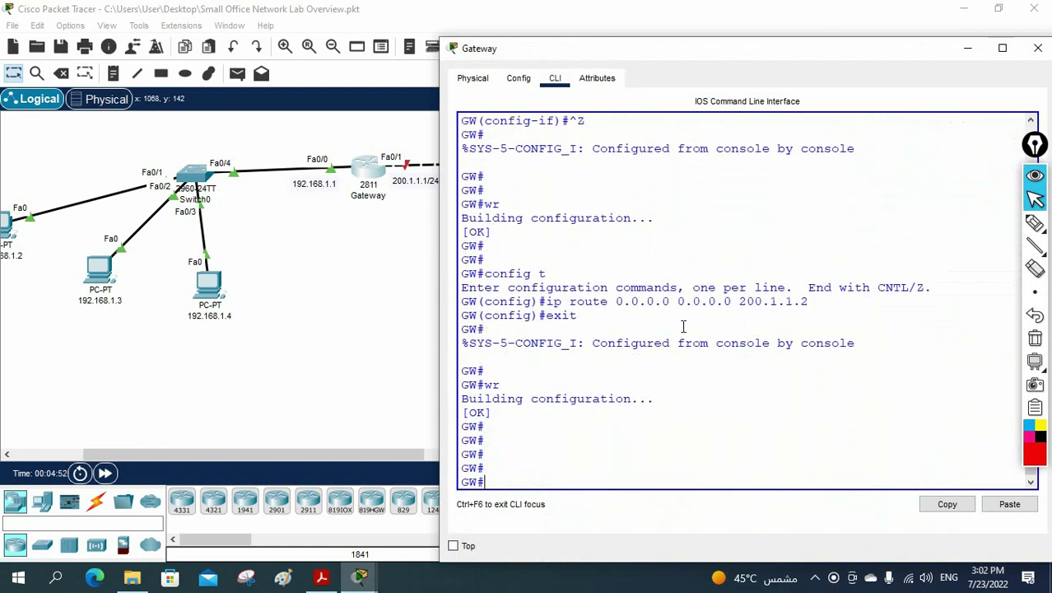
{"action": "left_click", "coordinate": [1037, 48]}
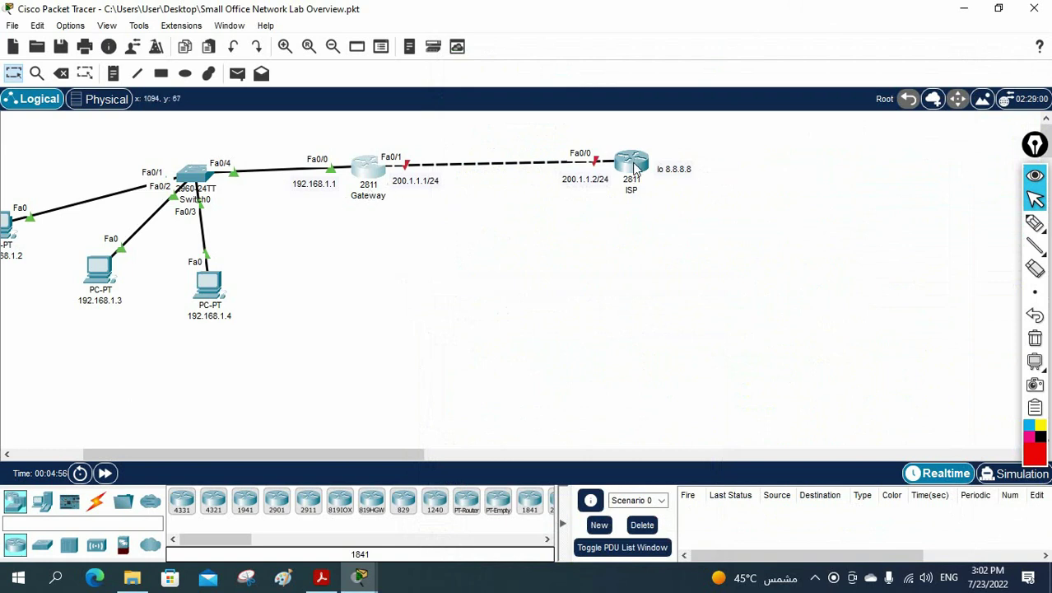
Step: Open the ISP router's command line in a wider window and enter privileged EXEC mode
{"action": "mouse_move", "coordinate": [635, 168]}
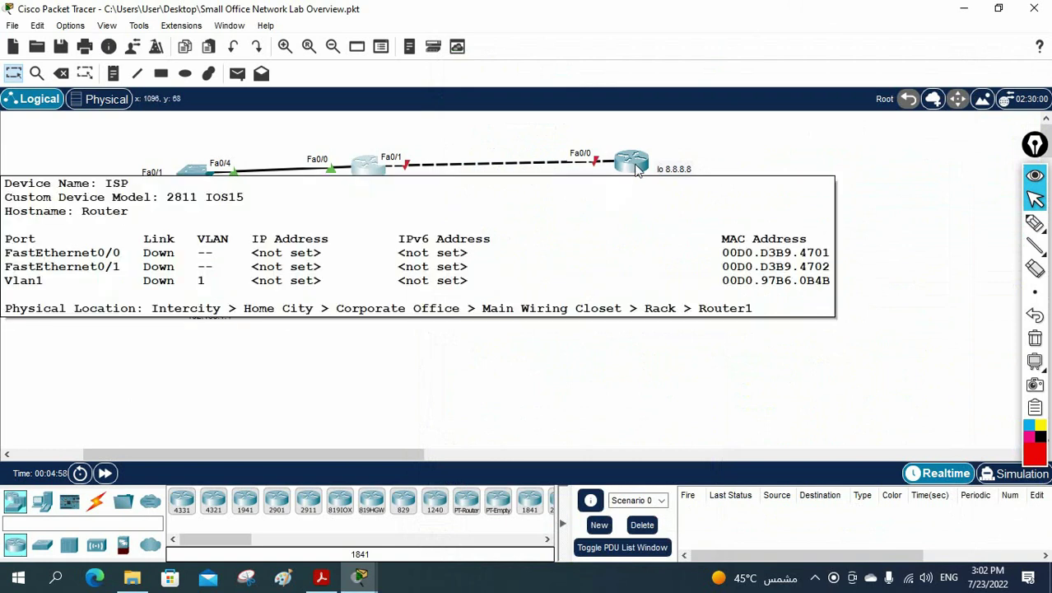
{"action": "left_click", "coordinate": [635, 165]}
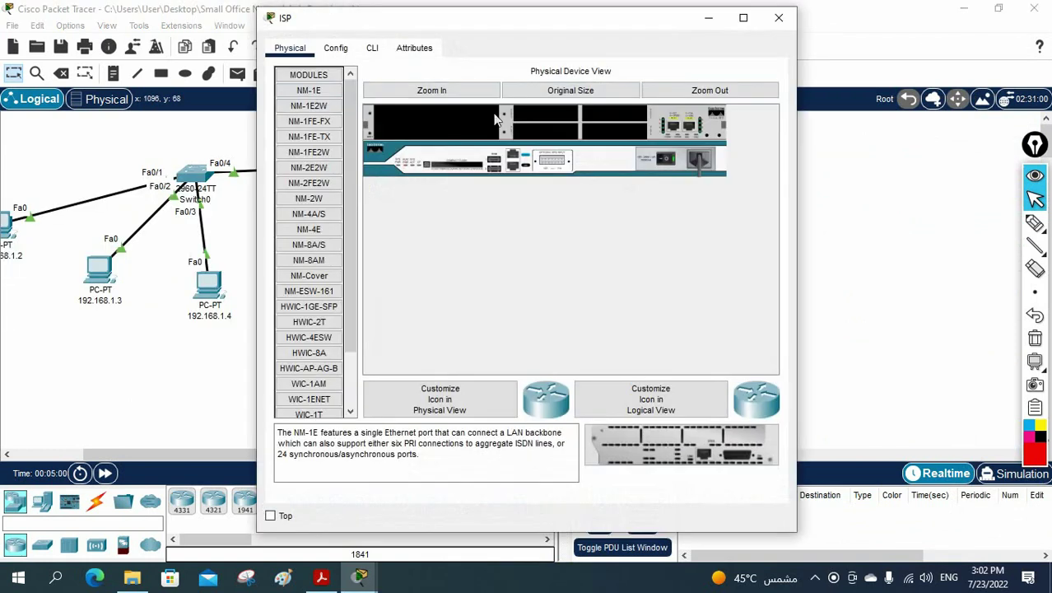
{"action": "left_click", "coordinate": [371, 48]}
{"action": "left_click_drag", "start_coordinate": [797, 191], "coordinate": [989, 191]}
{"action": "left_click", "coordinate": [831, 286]}
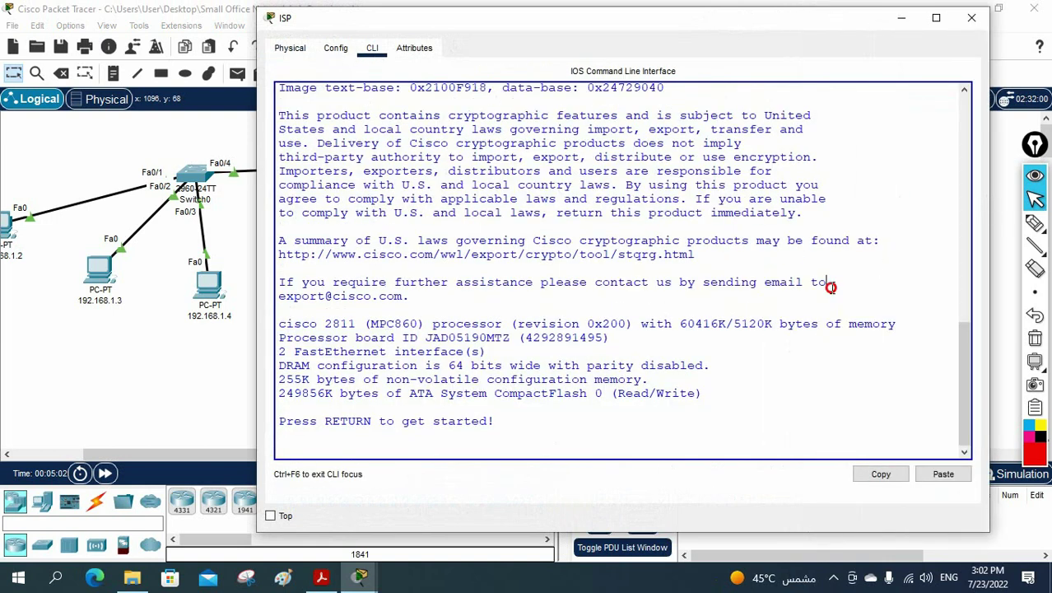
{"action": "key", "text": "Return"}
{"action": "key", "text": "Return"}
{"action": "key", "text": "Return"}
{"action": "type", "text": "en"}
{"action": "key", "text": "Return"}
Step: Enter global configuration mode on the ISP router and set its hostname to ISP
{"action": "type", "text": "config t"}
{"action": "key", "text": "Return"}
{"action": "type", "text": "hos"}
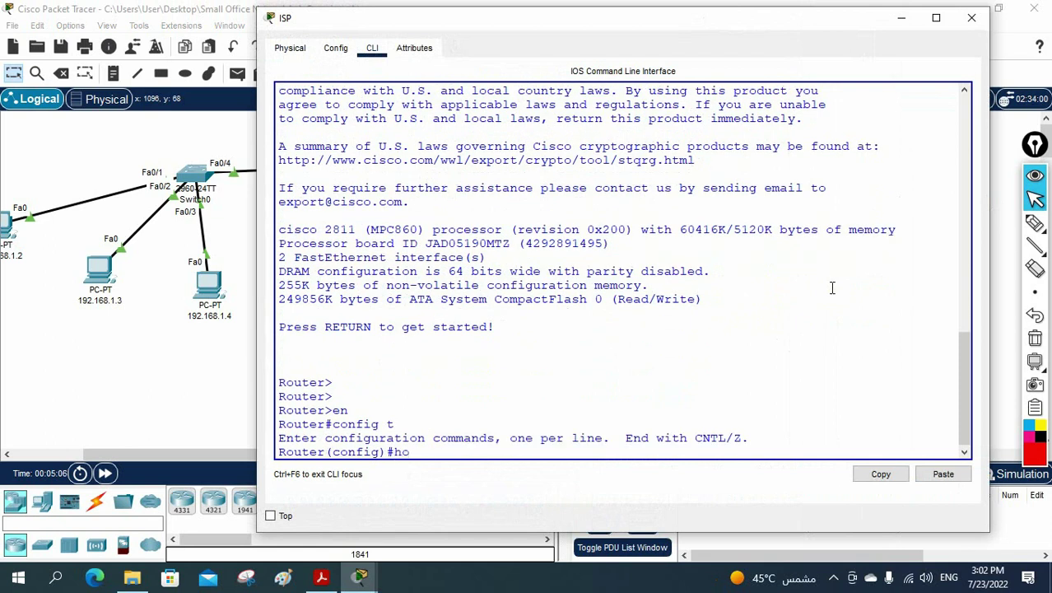
{"action": "key", "text": "Tab"}
{"action": "type", "text": "ISP"}
{"action": "key", "text": "Return"}
{"action": "key", "text": "Return"}
{"action": "key", "text": "Return"}
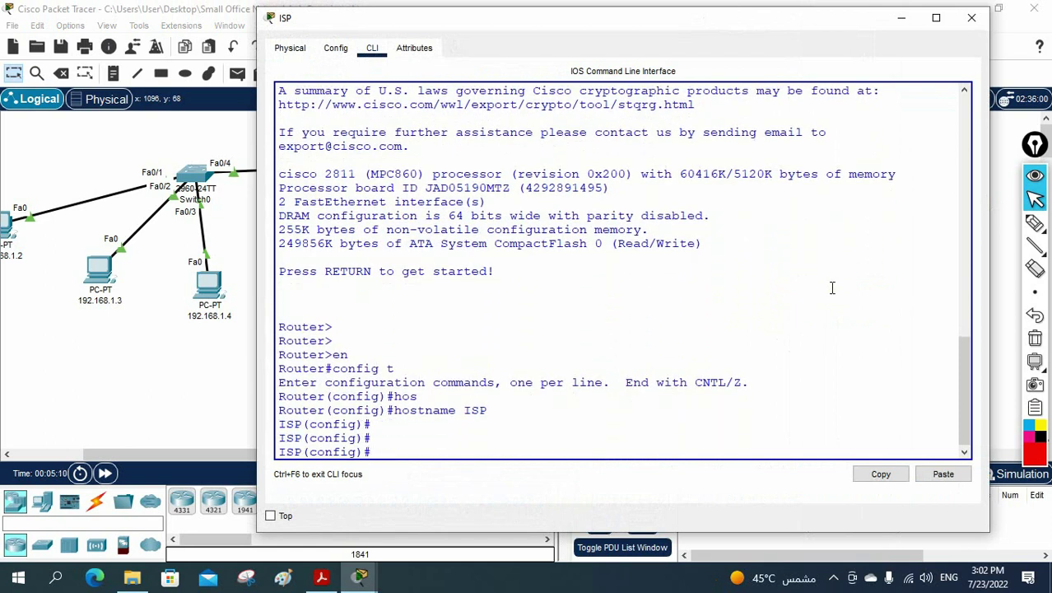
Step: Assign 200.1.1.2 with mask 255.255.255.0 to the ISP router's interface f0/0 and enable the interface
{"action": "left_click_drag", "start_coordinate": [740, 19], "coordinate": [911, 240]}
{"action": "left_click_drag", "start_coordinate": [221, 456], "coordinate": [324, 455]}
{"action": "left_click", "coordinate": [580, 572]}
{"action": "left_click_drag", "start_coordinate": [508, 254], "coordinate": [535, 72]}
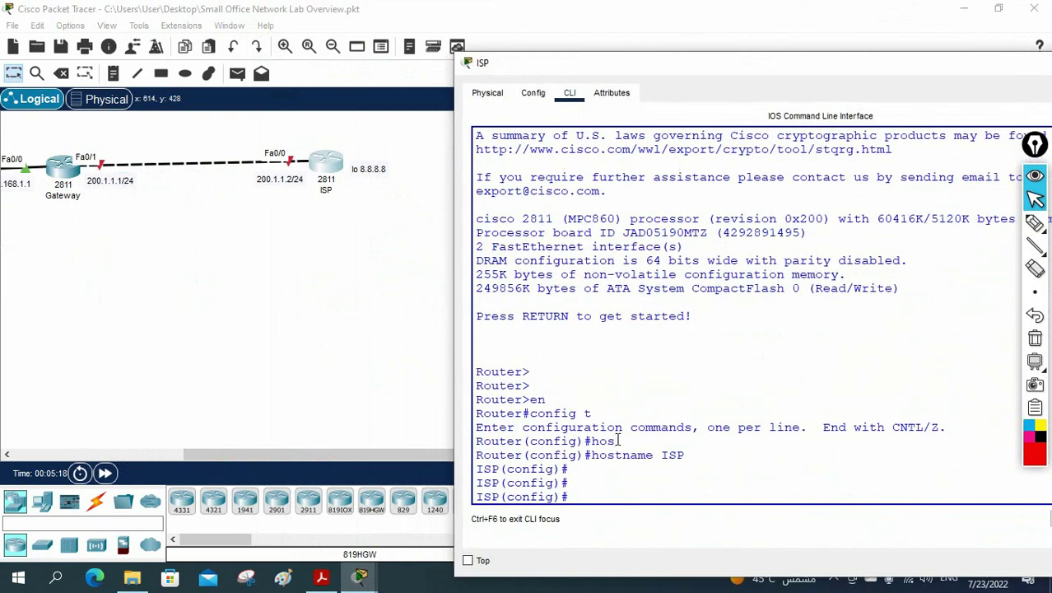
{"action": "type", "text": "int f0/0"}
{"action": "key", "text": "Return"}
{"action": "type", "text": "ip "}
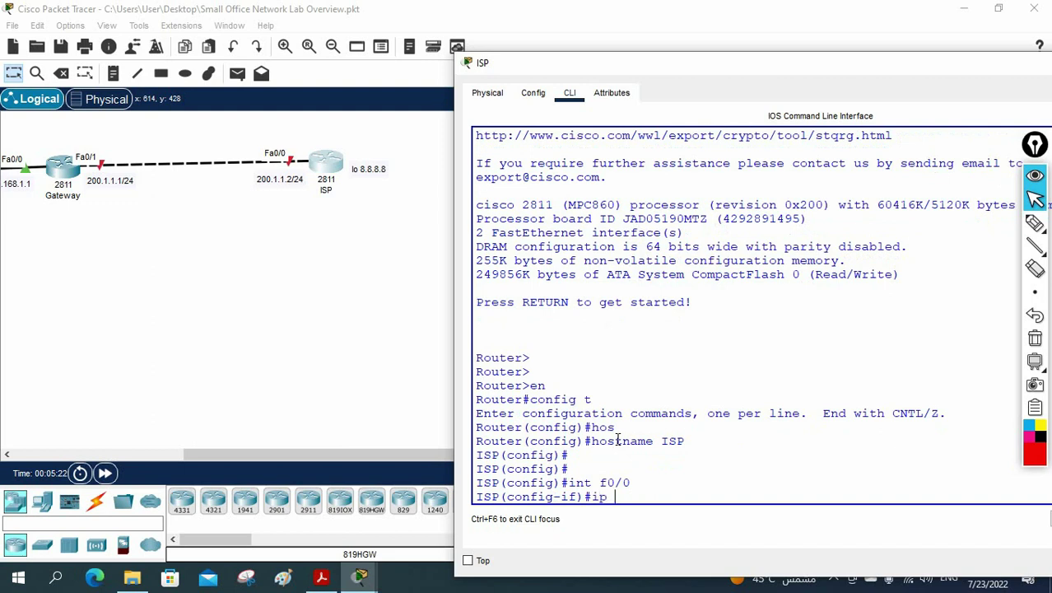
{"action": "type", "text": "add 200.1.1.2 255.25"}
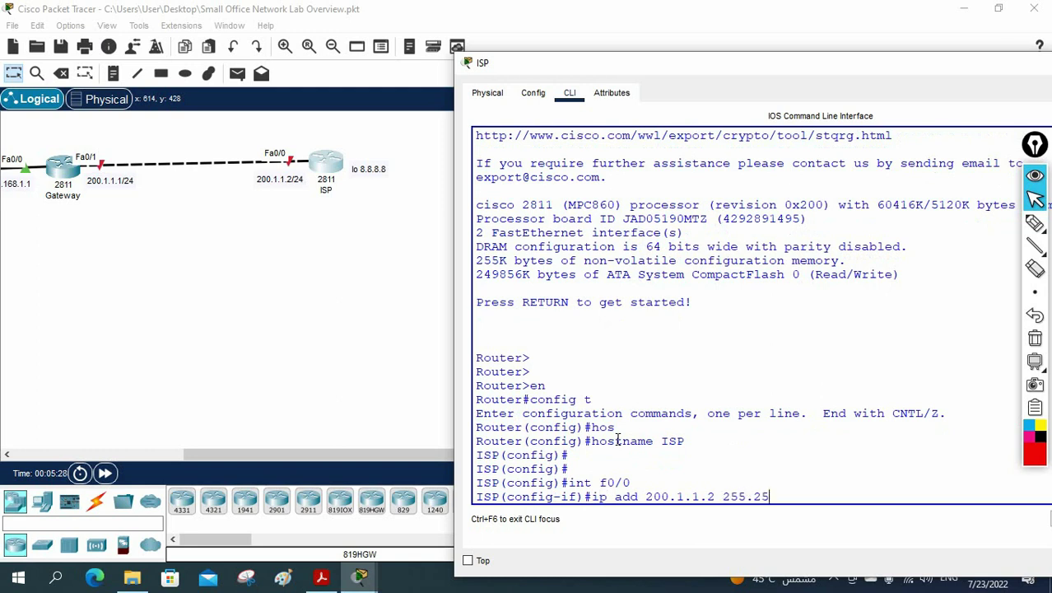
{"action": "type", "text": "5.255.0"}
{"action": "key", "text": "Return"}
{"action": "type", "text": "no sh"}
{"action": "key", "text": "Return"}
Step: Create loopback interface 0 on the ISP router with address 8.8.8.8 and mask 255.0.0.0
{"action": "type", "text": "int lo 0"}
{"action": "key", "text": "Return"}
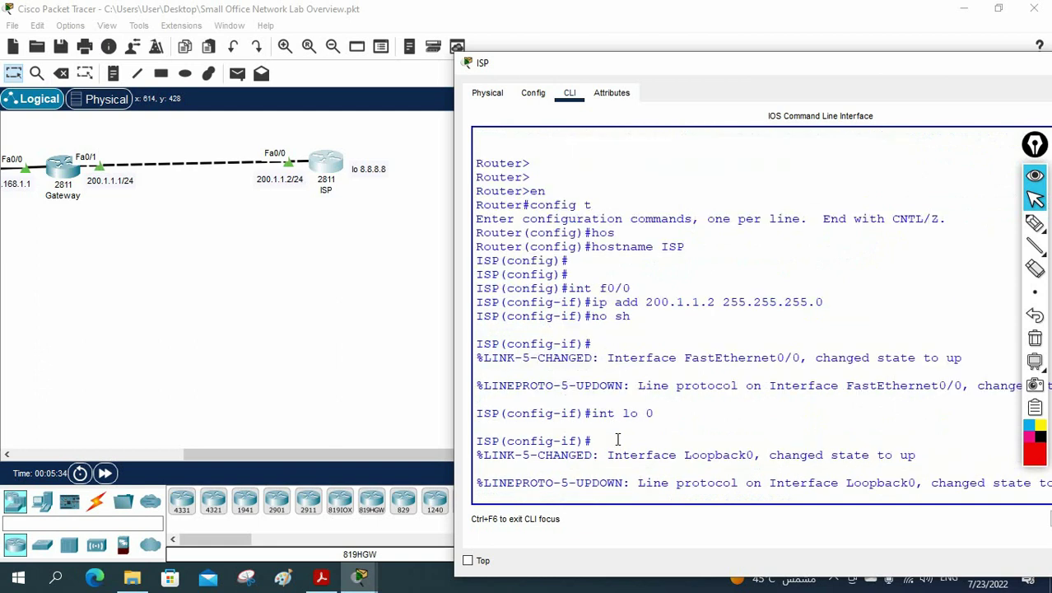
{"action": "type", "text": "ip add"}
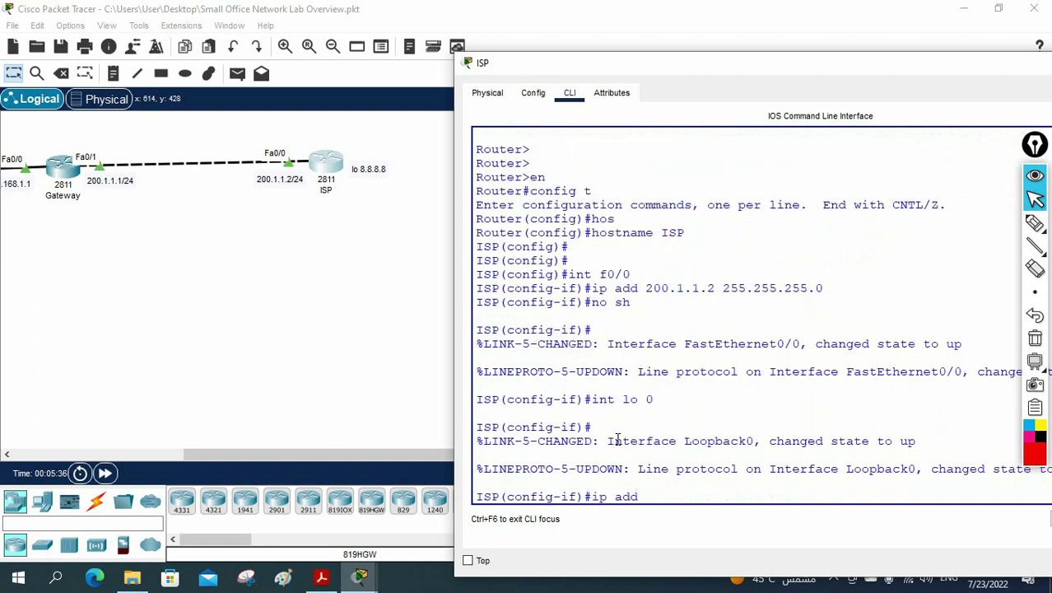
{"action": "type", "text": " 8.8.8.8 255.0.0.0"}
{"action": "key", "text": "Return"}
Step: Save the ISP router's configuration and return to privileged EXEC mode
{"action": "type", "text": "do wr"}
{"action": "key", "text": "Return"}
{"action": "key", "text": "ctrl+z"}
{"action": "key", "text": "Return"}
{"action": "key", "text": "Return"}
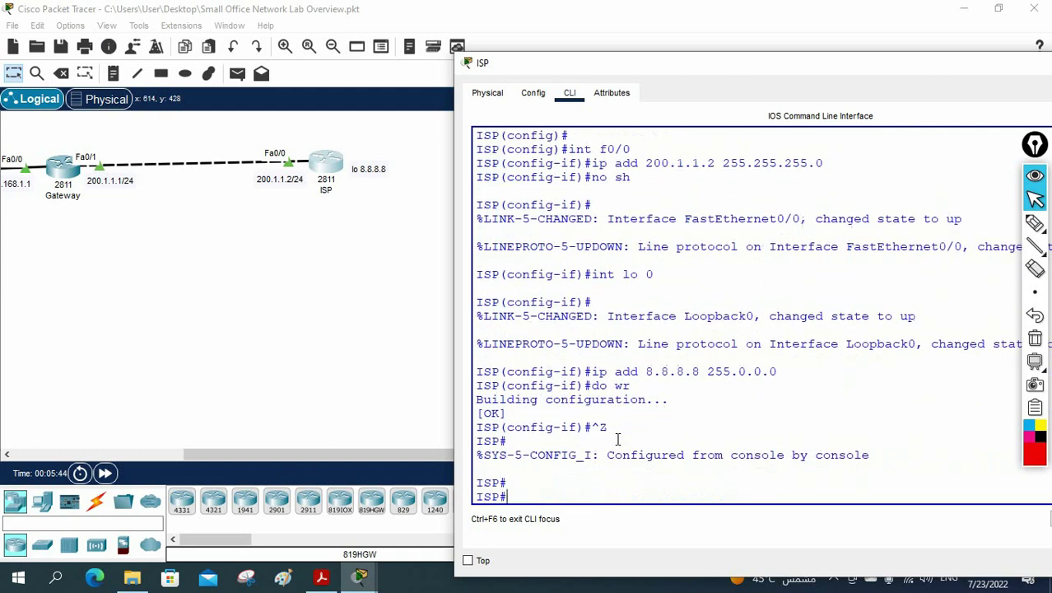
{"action": "type", "text": "wr"}
{"action": "key", "text": "Return"}
{"action": "key", "text": "Return"}
{"action": "key", "text": "Return"}
Step: Check the ISP router's interface addresses and status with sh ip int br
{"action": "type", "text": "sh"}
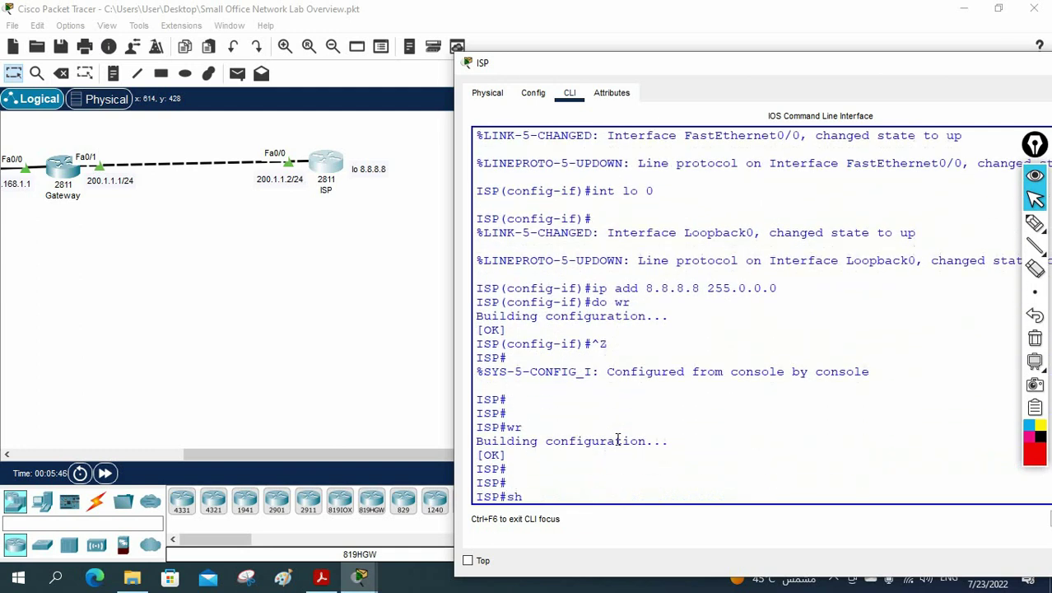
{"action": "type", "text": " ip int br"}
{"action": "key", "text": "Return"}
{"action": "key", "text": "Return"}
{"action": "key", "text": "Return"}
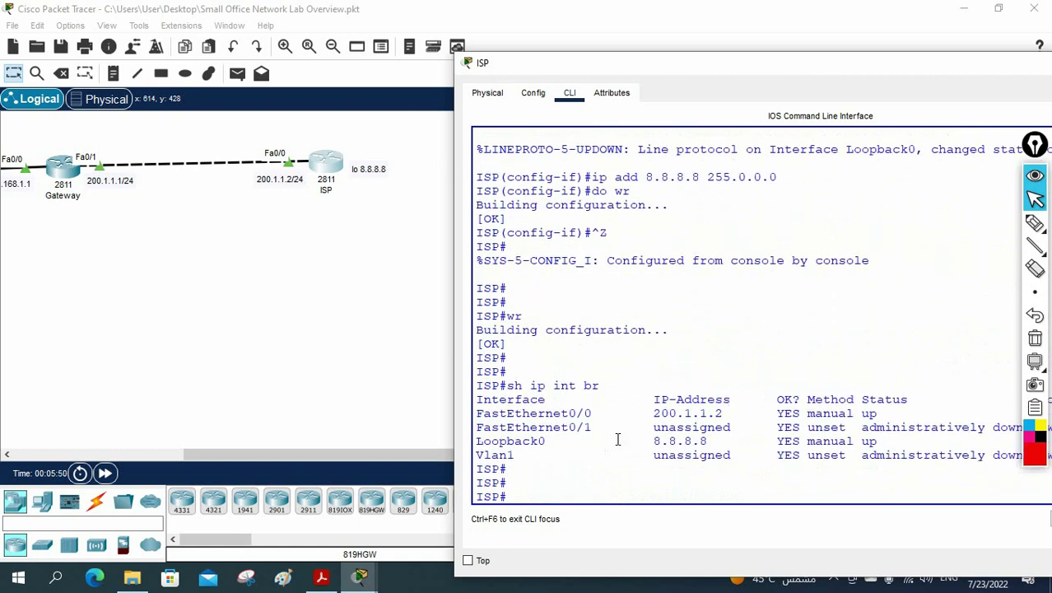
Step: Start a continuous ping to 8.8.8.8 from the command prompt of PC 192.168.1.2
{"action": "left_click", "coordinate": [288, 301]}
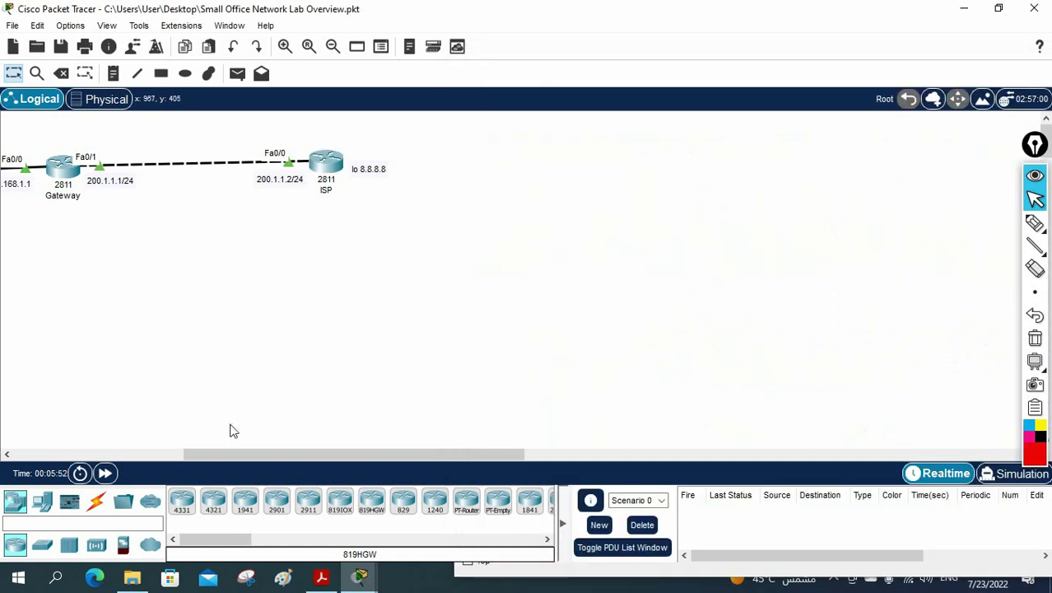
{"action": "left_click_drag", "start_coordinate": [242, 451], "coordinate": [141, 451]}
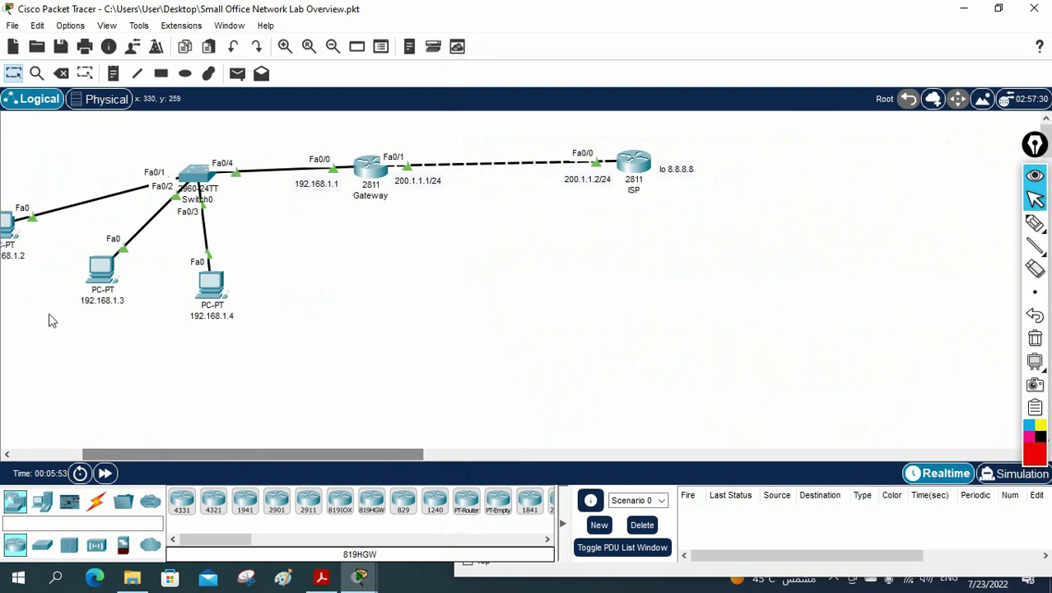
{"action": "left_click", "coordinate": [5, 227]}
{"action": "left_click", "coordinate": [601, 123]}
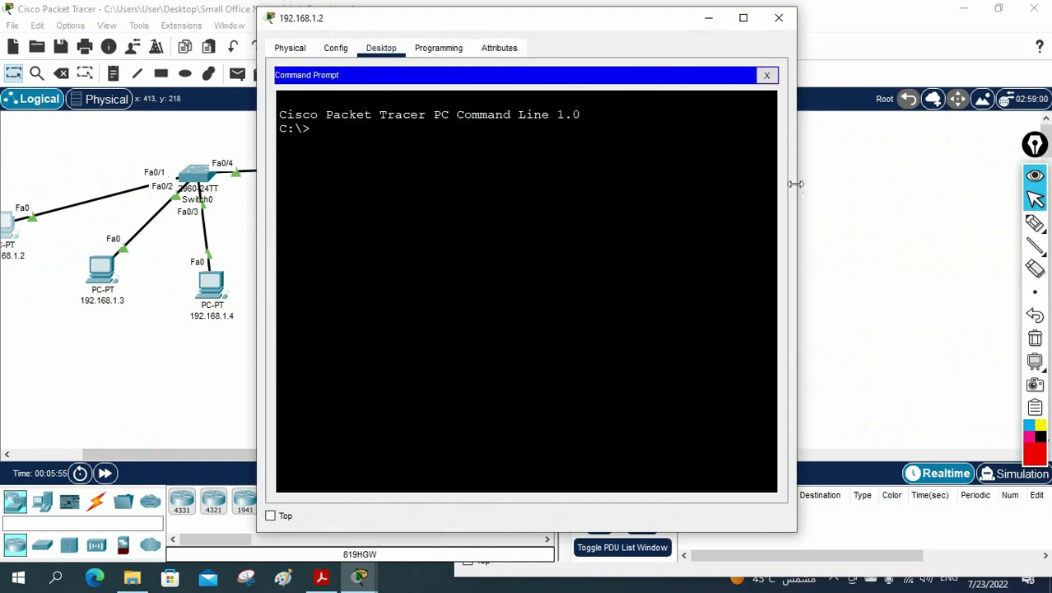
{"action": "left_click_drag", "start_coordinate": [795, 184], "coordinate": [907, 188]}
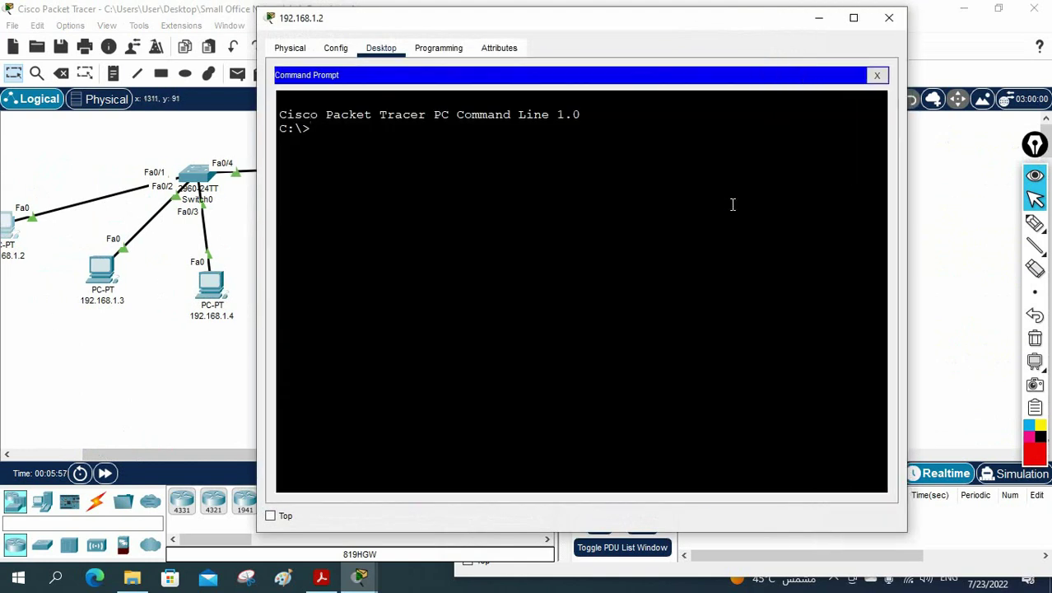
{"action": "type", "text": "ping -t 8.8.8.8"}
{"action": "key", "text": "Return"}
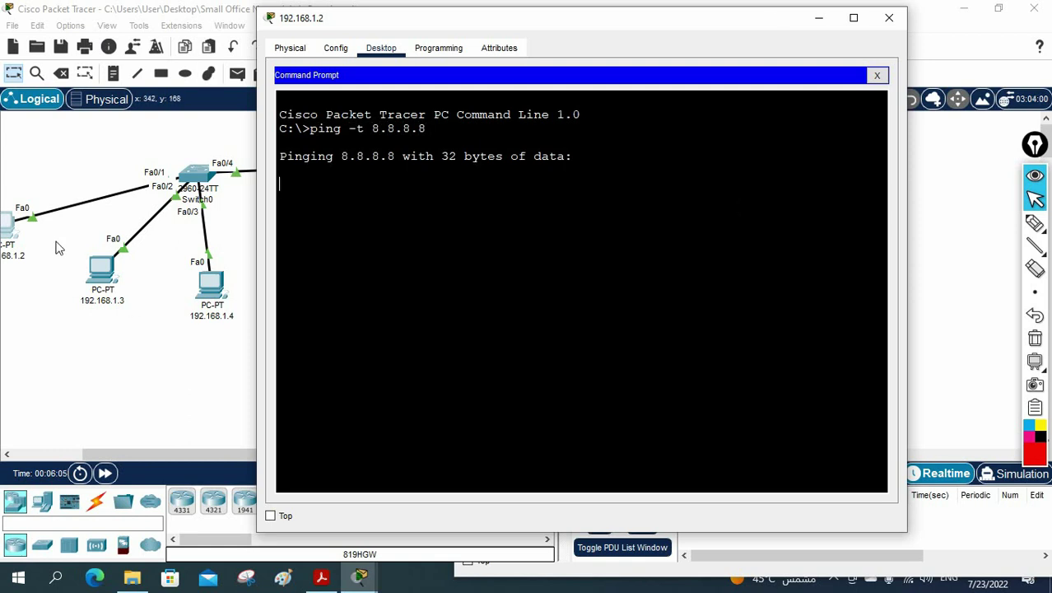
{"action": "left_click_drag", "start_coordinate": [332, 22], "coordinate": [498, 212]}
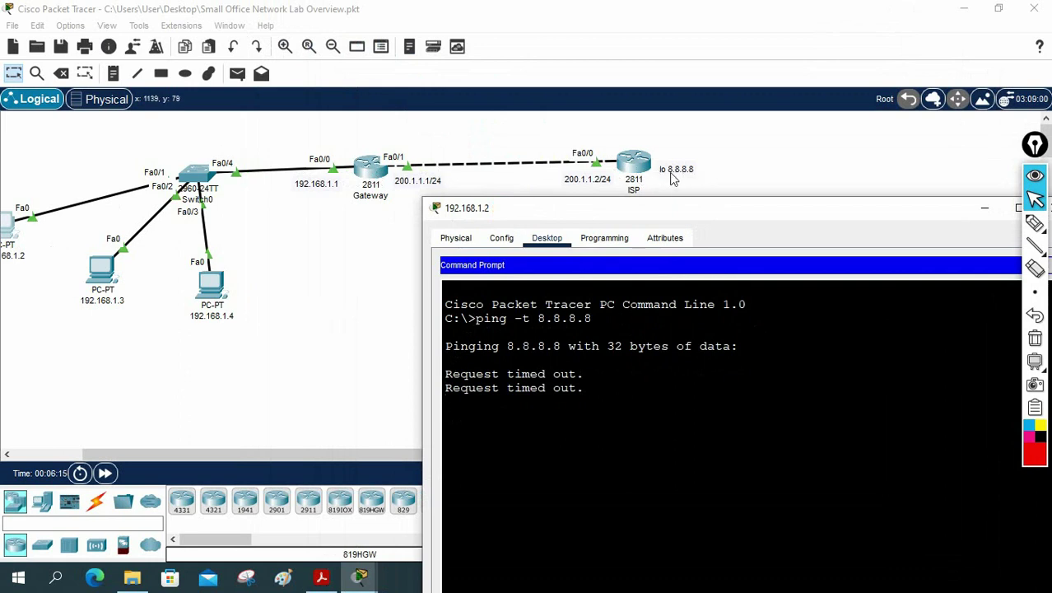
{"action": "left_click_drag", "start_coordinate": [540, 212], "coordinate": [516, 251]}
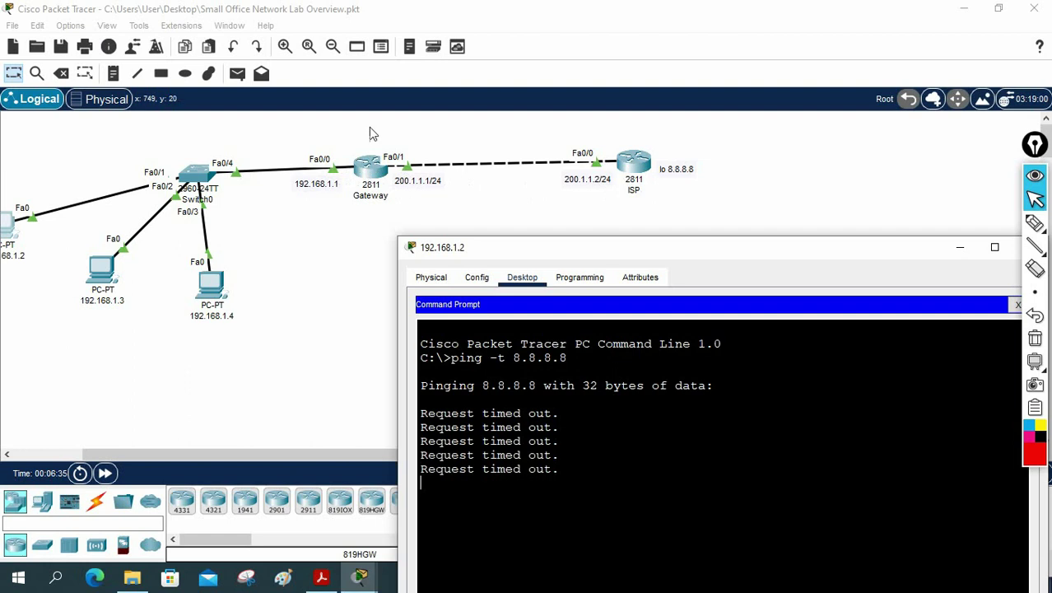
Step: Create access list 1 on the Gateway router permitting network 192.168.1.0 with wildcard mask 0.0.0.255
{"action": "left_click", "coordinate": [371, 169]}
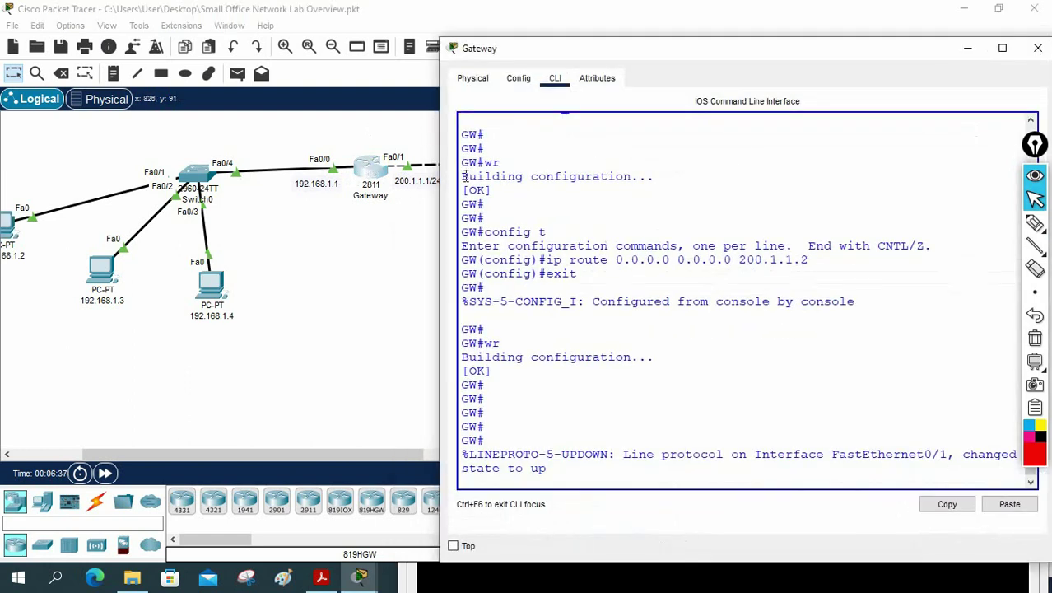
{"action": "left_click_drag", "start_coordinate": [430, 174], "coordinate": [290, 151]}
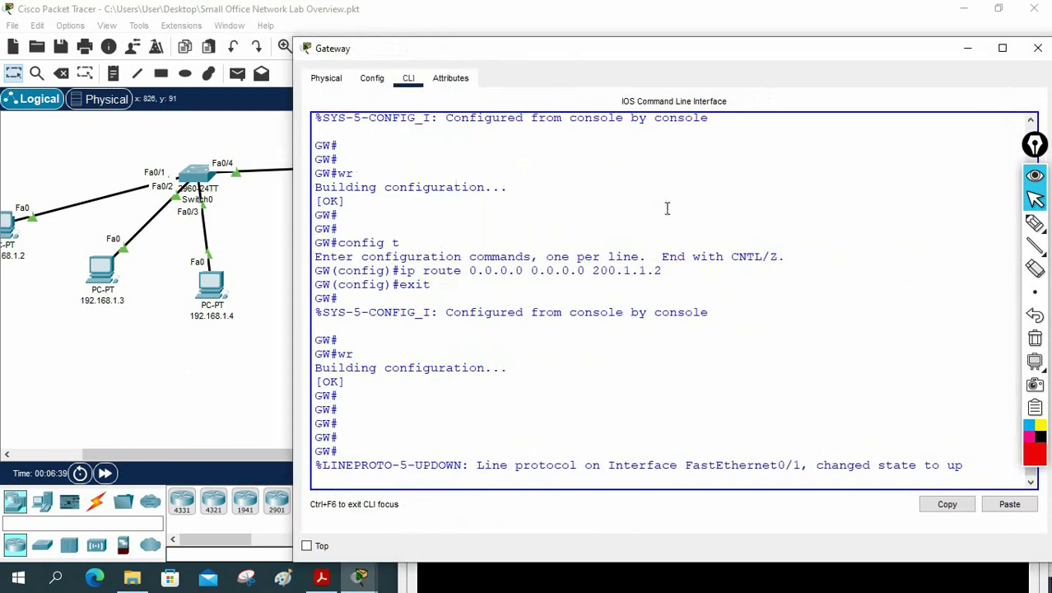
{"action": "key", "text": "Return"}
{"action": "key", "text": "Return"}
{"action": "key", "text": "Return"}
{"action": "type", "text": "config t"}
{"action": "key", "text": "Return"}
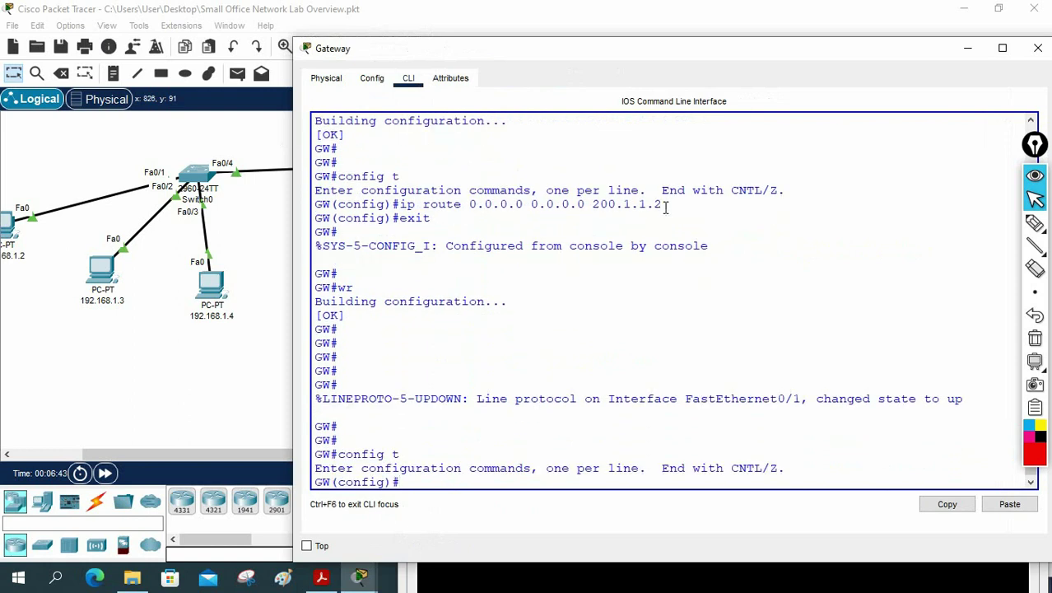
{"action": "type", "text": "acc"}
{"action": "key", "text": "Tab"}
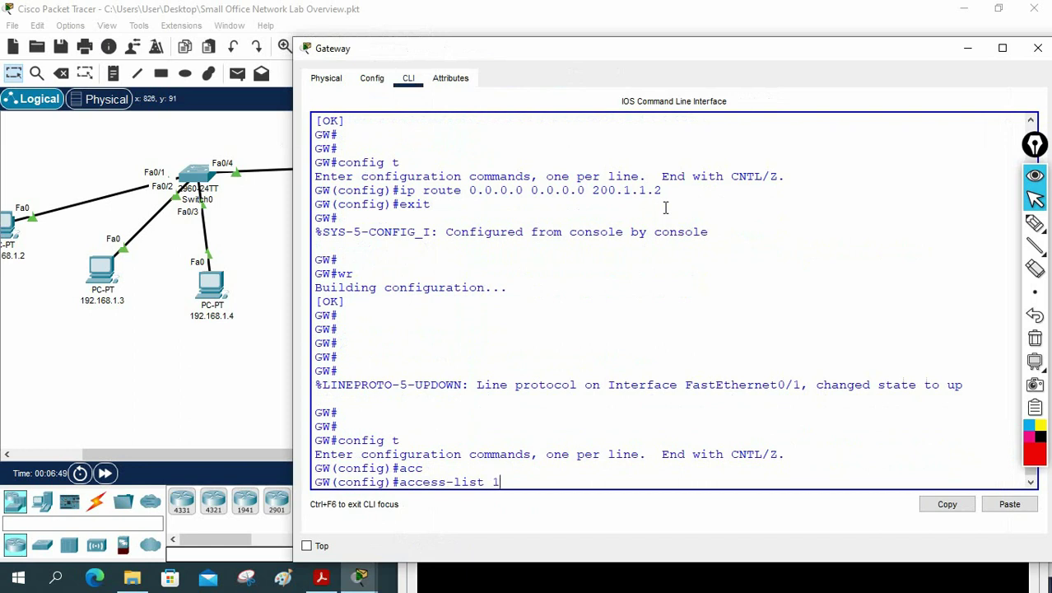
{"action": "type", "text": "1 per"}
{"action": "key", "text": "Tab"}
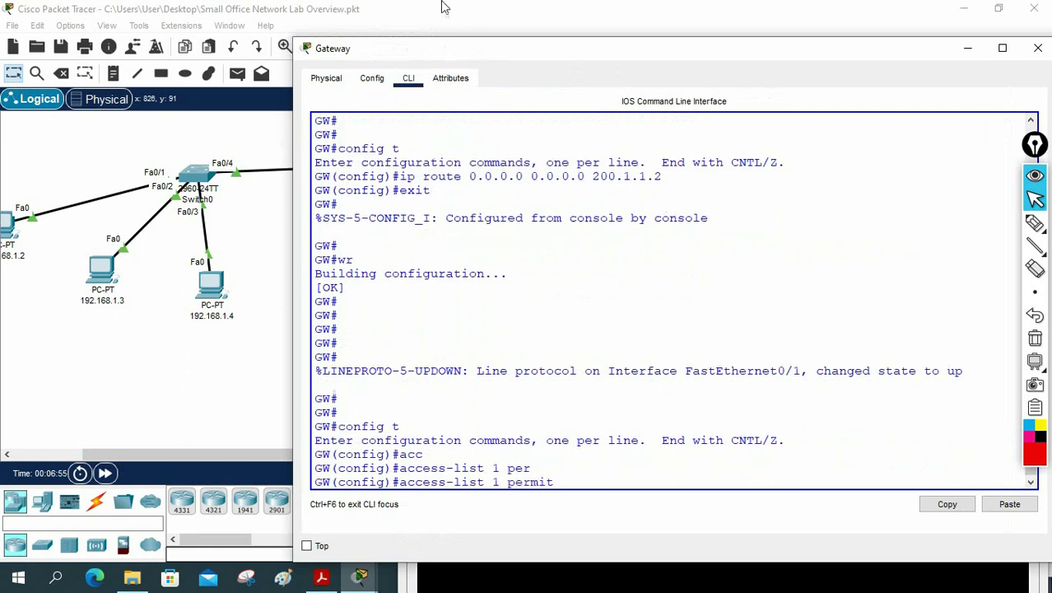
{"action": "left_click_drag", "start_coordinate": [462, 42], "coordinate": [581, 121]}
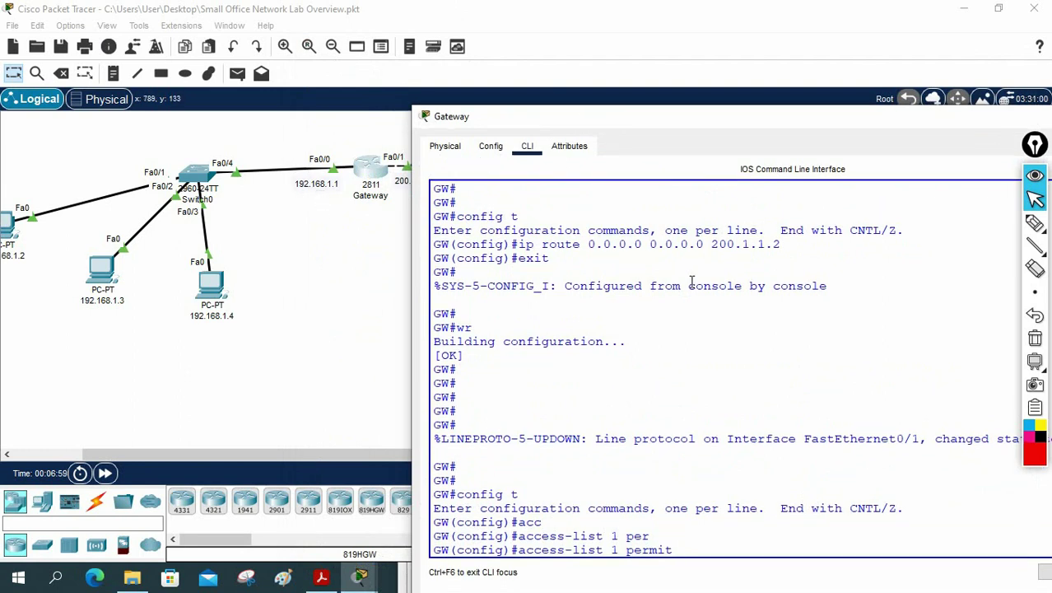
{"action": "type", "text": "92.168.1.0 0.0"}
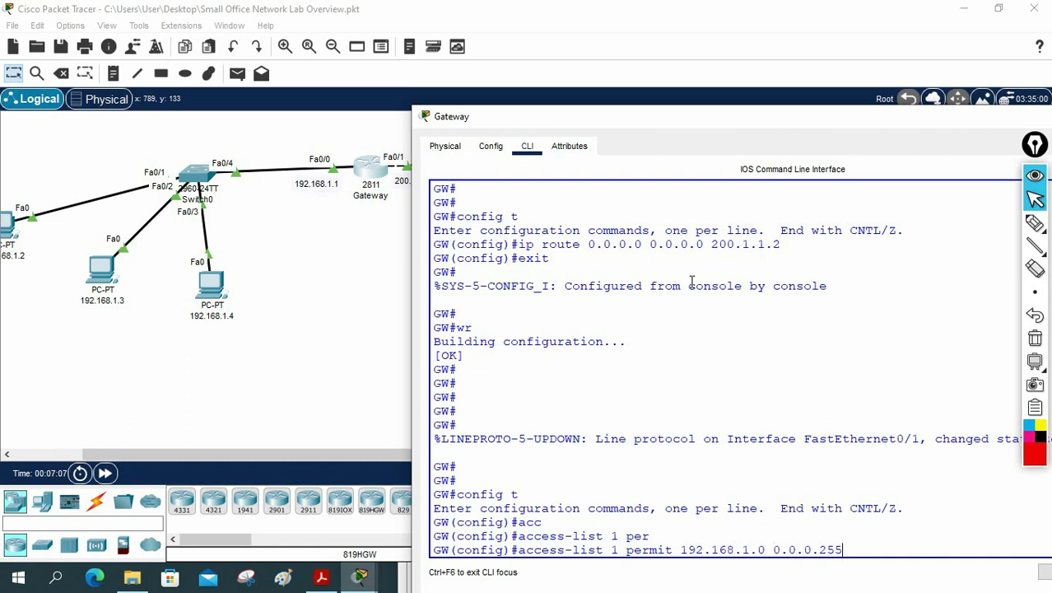
{"action": "type", "text": ".0.255"}
{"action": "key", "text": "Return"}
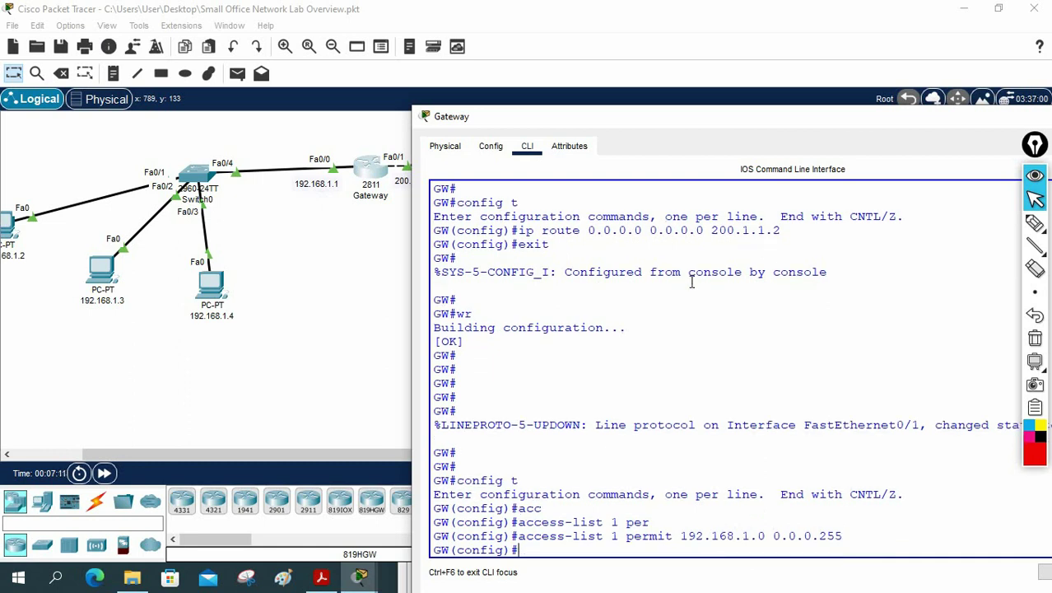
Step: Configure NAT overload on the Gateway router, translating inside source list 1 through interface f0/1
{"action": "type", "text": "ip nR"}
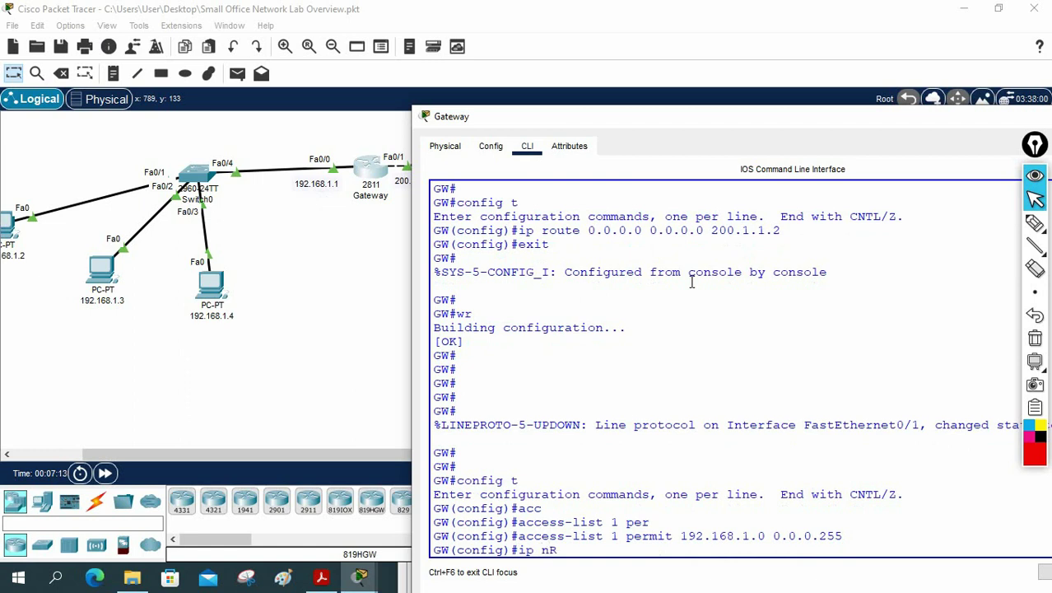
{"action": "type", "text": "AT"}
{"action": "key", "text": "BackSpace"}
{"action": "key", "text": "BackSpace"}
{"action": "type", "text": "at ins"}
{"action": "key", "text": "Tab"}
{"action": "type", "text": "sou"}
{"action": "key", "text": "Tab"}
{"action": "type", "text": "li"}
{"action": "key", "text": "Tab"}
{"action": "type", "text": "1 in"}
{"action": "key", "text": "Tab"}
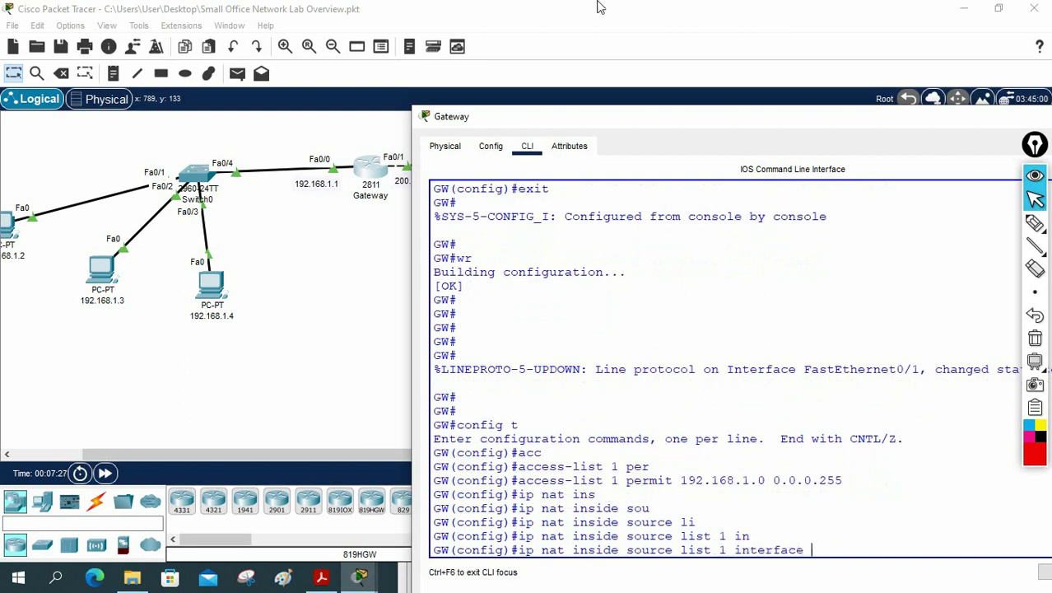
{"action": "left_click_drag", "start_coordinate": [553, 122], "coordinate": [628, 141]}
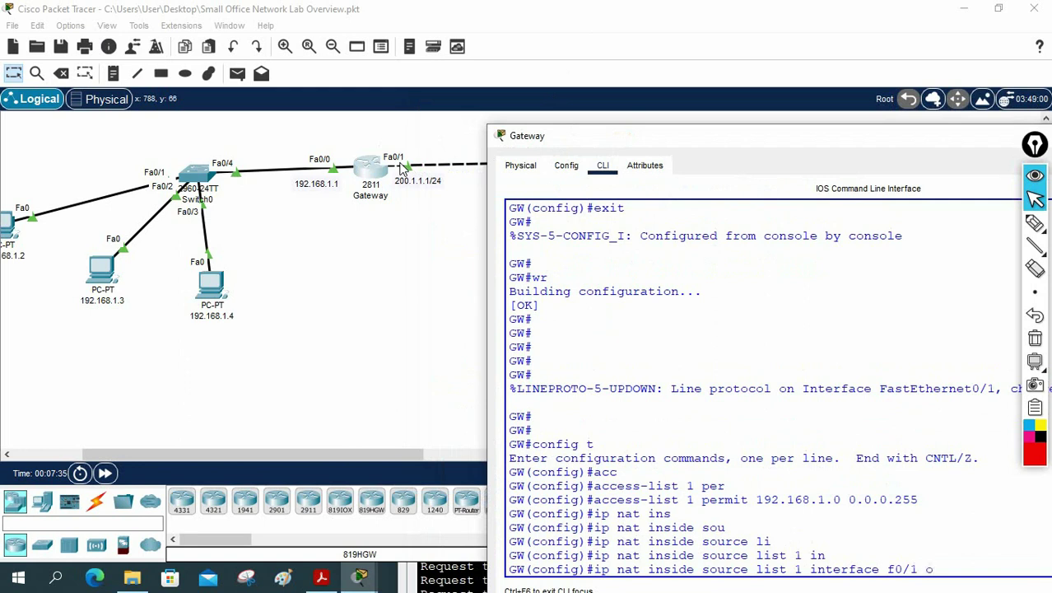
{"action": "key", "text": "Tab"}
{"action": "key", "text": "Return"}
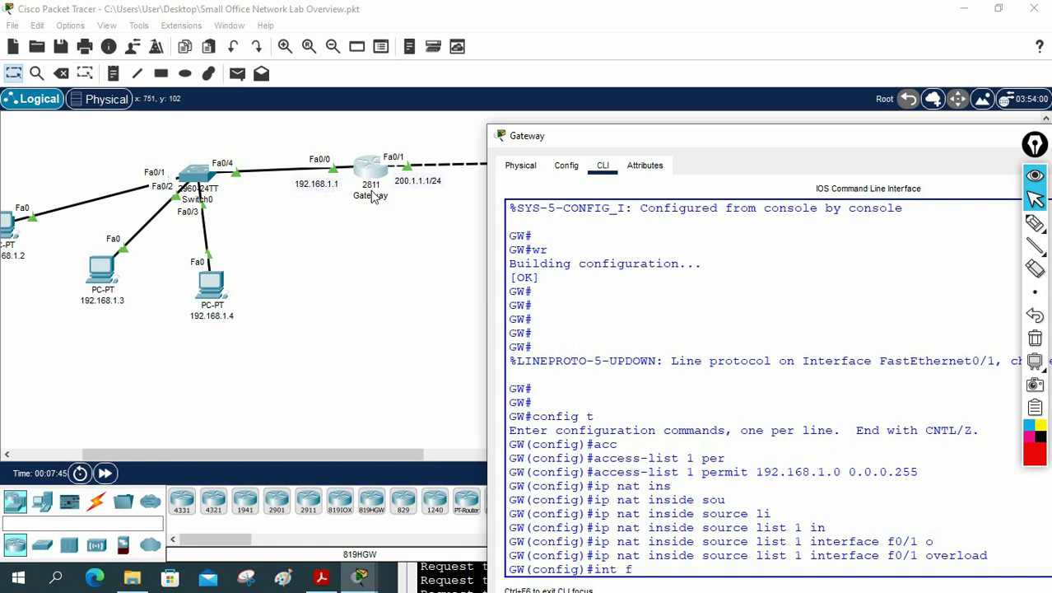
Step: Mark the Gateway router's interface f0/0 as NAT inside and f0/1 as NAT outside
{"action": "left_click_drag", "start_coordinate": [631, 135], "coordinate": [619, 49]}
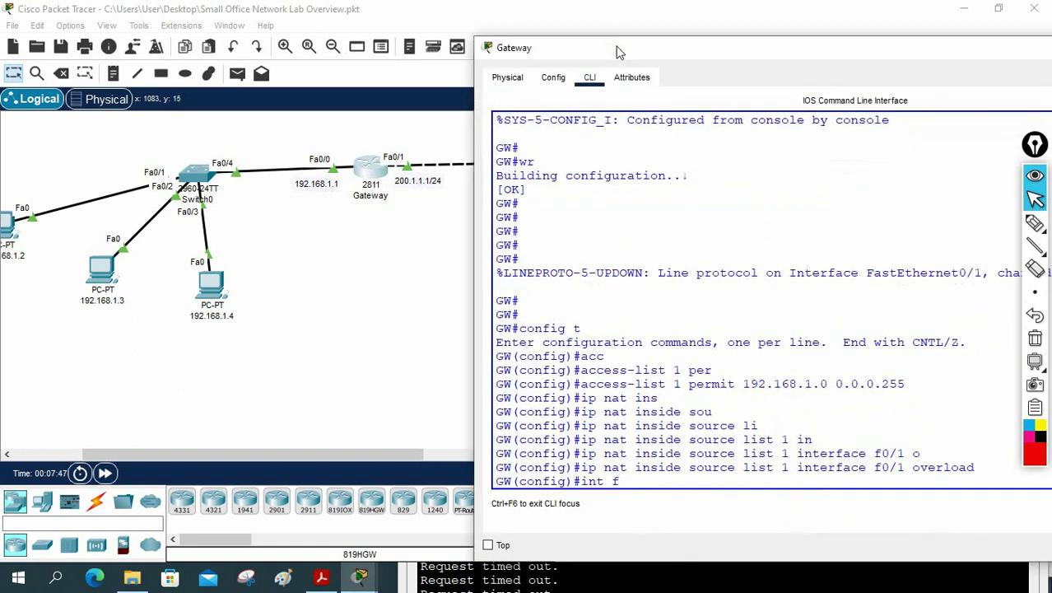
{"action": "key", "text": "Return"}
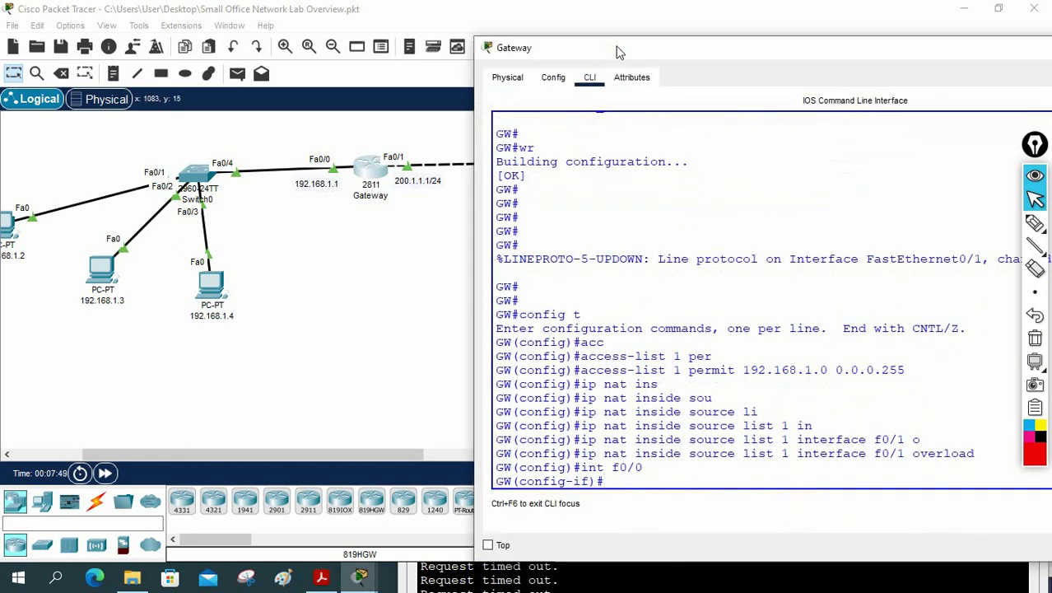
{"action": "type", "text": "ip nat ins"}
{"action": "key", "text": "Tab"}
{"action": "key", "text": "Return"}
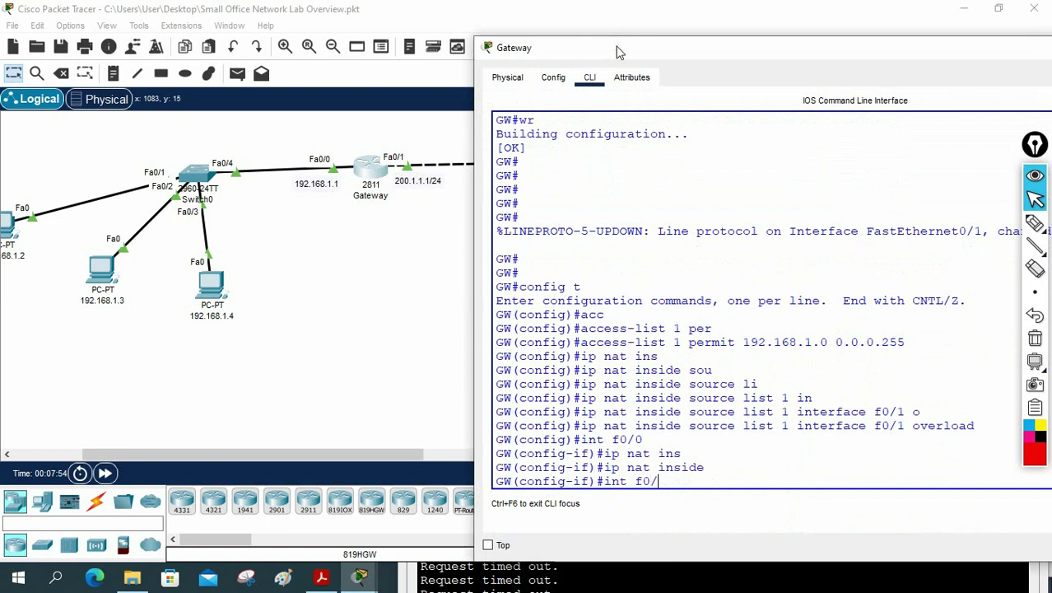
{"action": "type", "text": "int f0/1"}
{"action": "key", "text": "Return"}
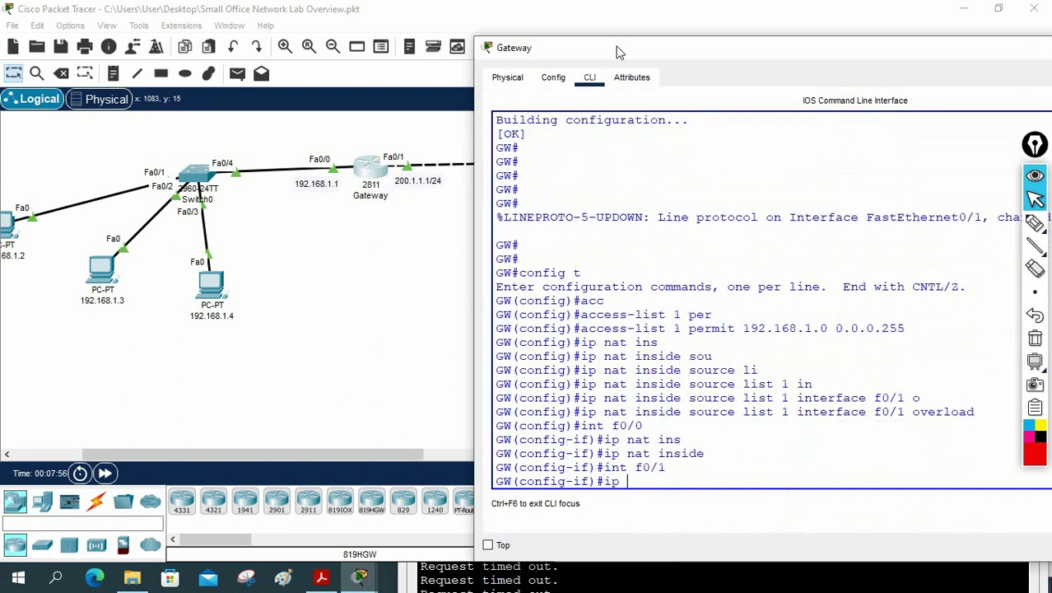
{"action": "type", "text": "ip nat ou"}
{"action": "key", "text": "Tab"}
{"action": "key", "text": "Return"}
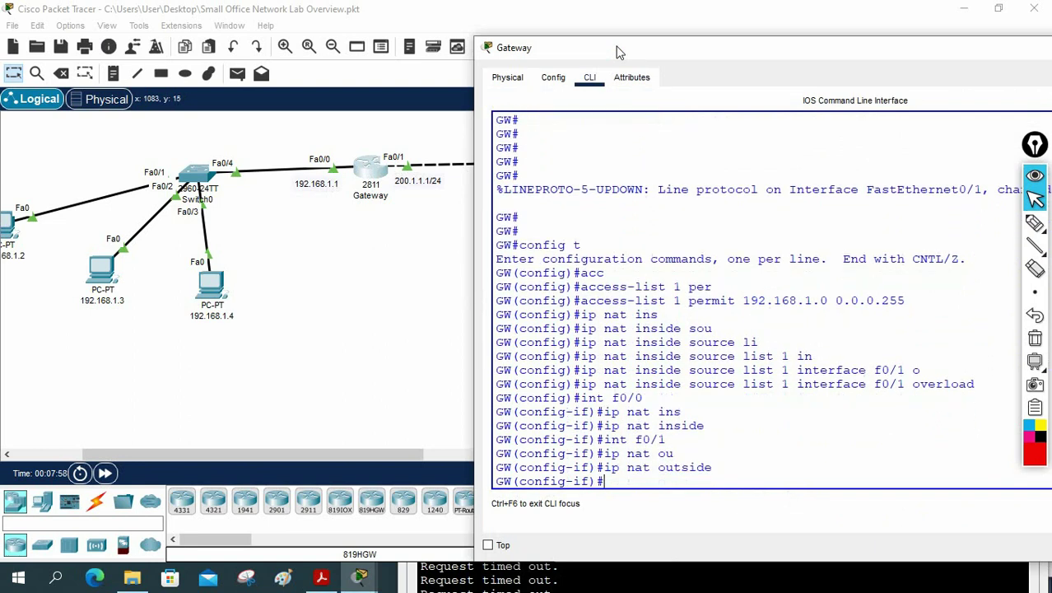
Step: Return the Gateway router to privileged EXEC mode and save its configuration with wr
{"action": "type", "text": "exit"}
{"action": "key", "text": "Return"}
{"action": "key", "text": "Return"}
{"action": "key", "text": "Return"}
{"action": "type", "text": "e"}
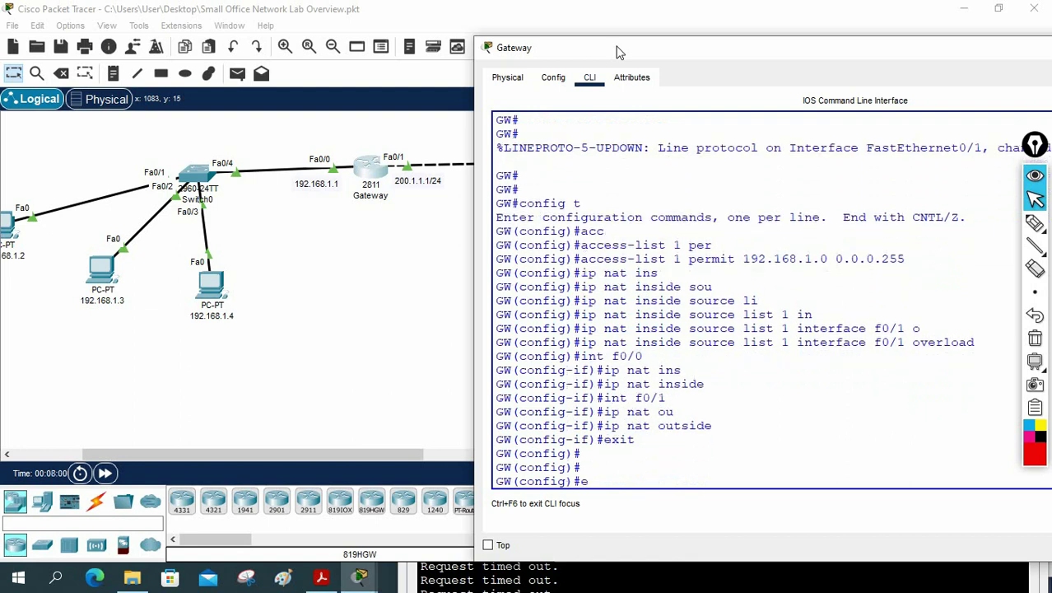
{"action": "type", "text": "xit"}
{"action": "key", "text": "Return"}
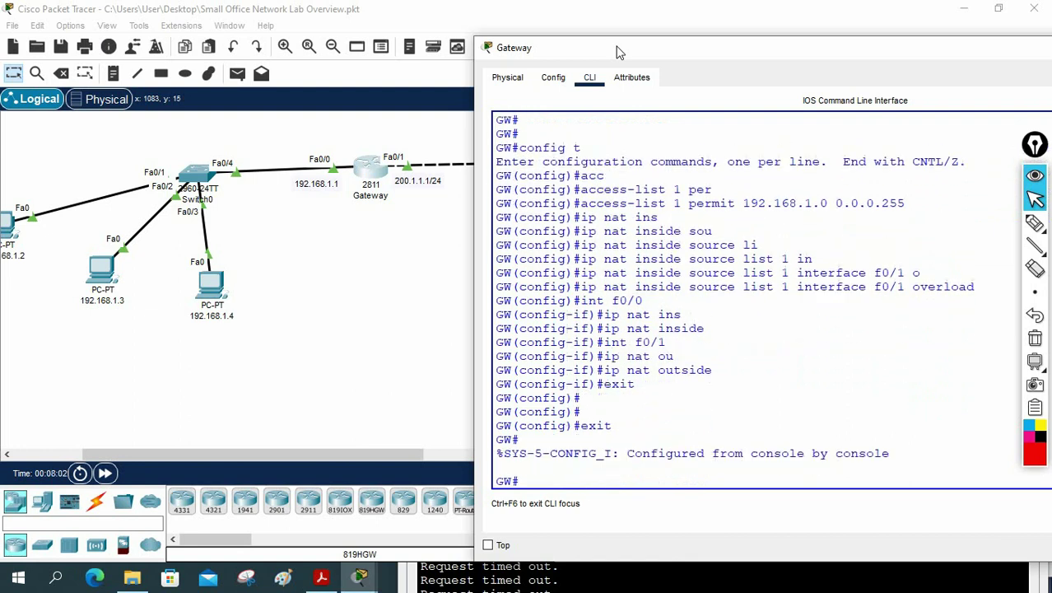
{"action": "key", "text": "Return"}
{"action": "type", "text": "wr"}
{"action": "key", "text": "Return"}
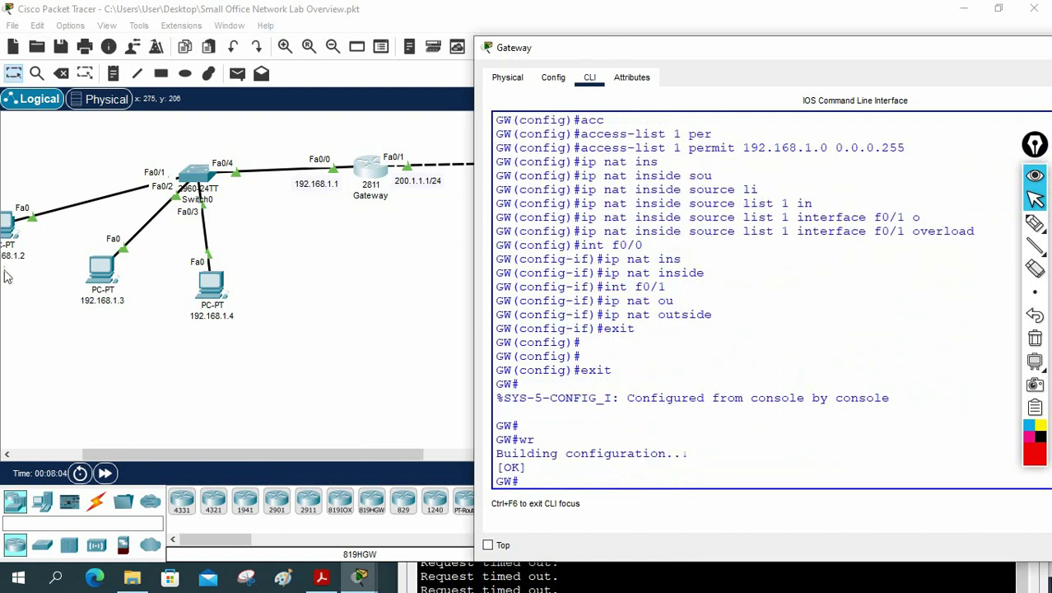
Step: Check the running ping to 8.8.8.8 on PC 192.168.1.2 for replies
{"action": "left_click", "coordinate": [11, 232]}
{"action": "left_click_drag", "start_coordinate": [566, 249], "coordinate": [568, 94]}
{"action": "left_click_drag", "start_coordinate": [782, 544], "coordinate": [512, 476]}
{"action": "left_click_drag", "start_coordinate": [427, 203], "coordinate": [573, 359]}
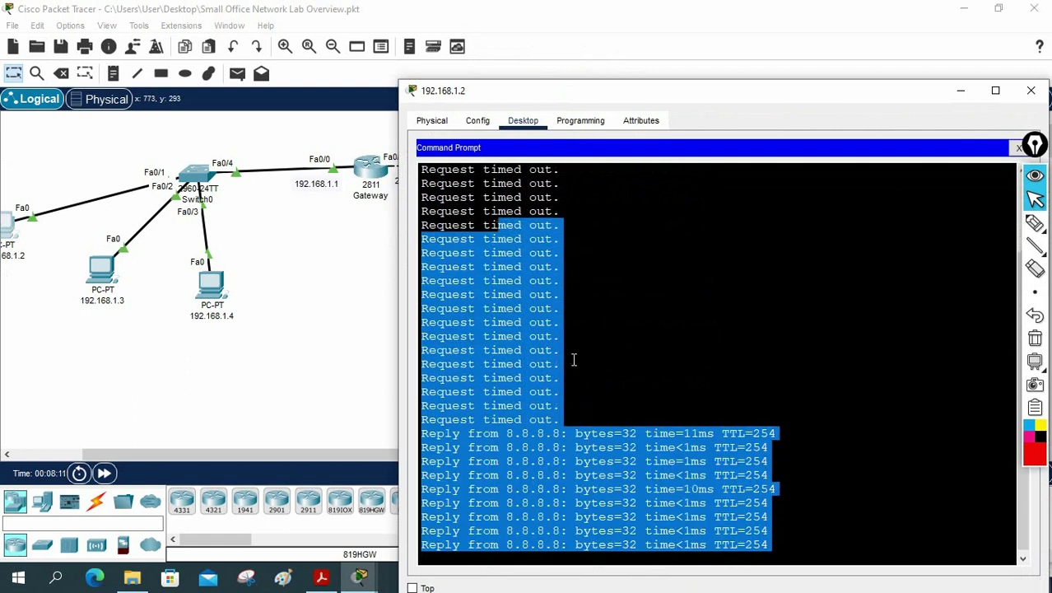
{"action": "left_click_drag", "start_coordinate": [790, 552], "coordinate": [423, 404]}
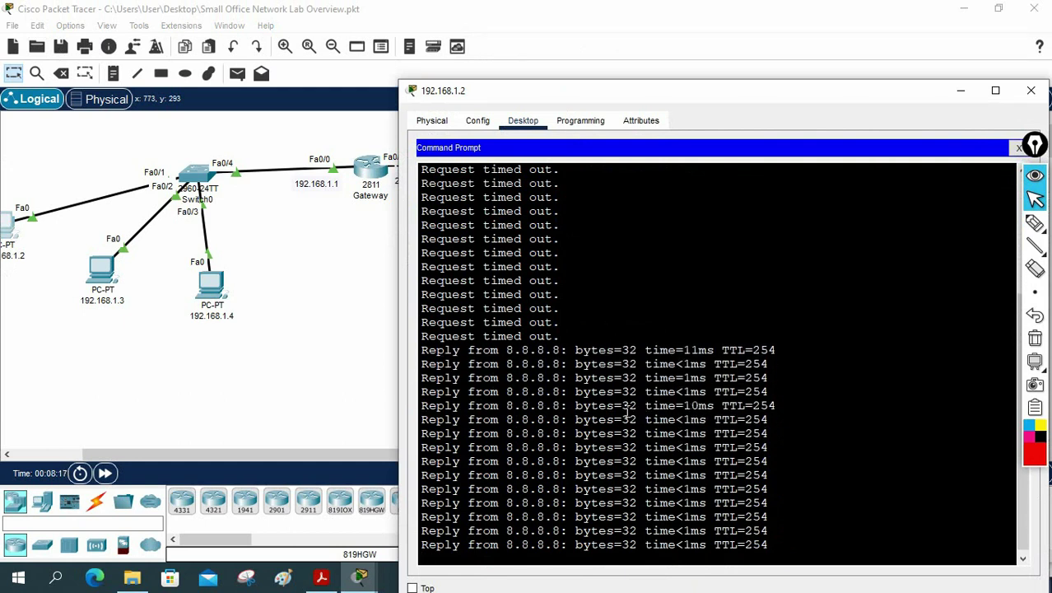
{"action": "left_click_drag", "start_coordinate": [473, 96], "coordinate": [392, 314]}
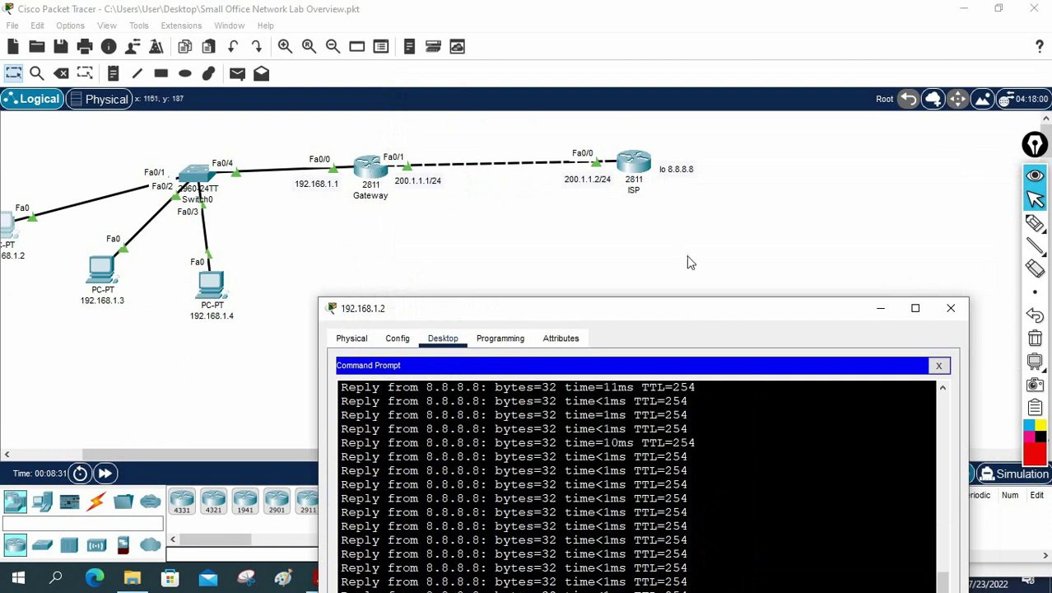
{"action": "left_click", "coordinate": [1035, 224]}
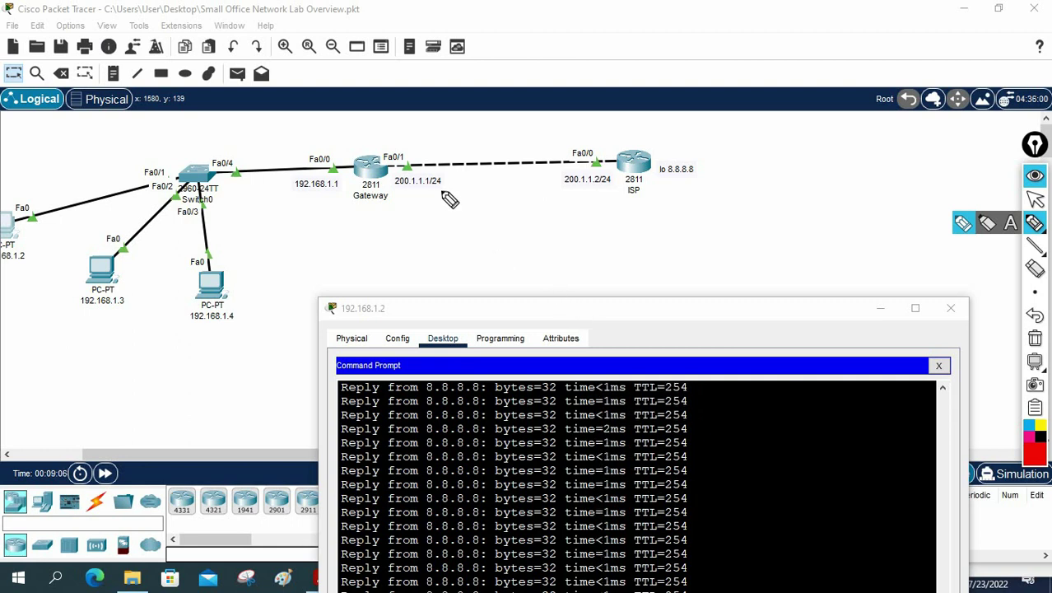
{"action": "mouse_move", "coordinate": [359, 130]}
{"action": "left_mouse_down"}
{"action": "mouse_move", "coordinate": [369, 153]}
{"action": "mouse_move", "coordinate": [389, 129]}
{"action": "mouse_move", "coordinate": [377, 159]}
{"action": "mouse_move", "coordinate": [412, 130]}
{"action": "mouse_move", "coordinate": [504, 107]}
{"action": "mouse_move", "coordinate": [619, 146]}
{"action": "left_mouse_up"}
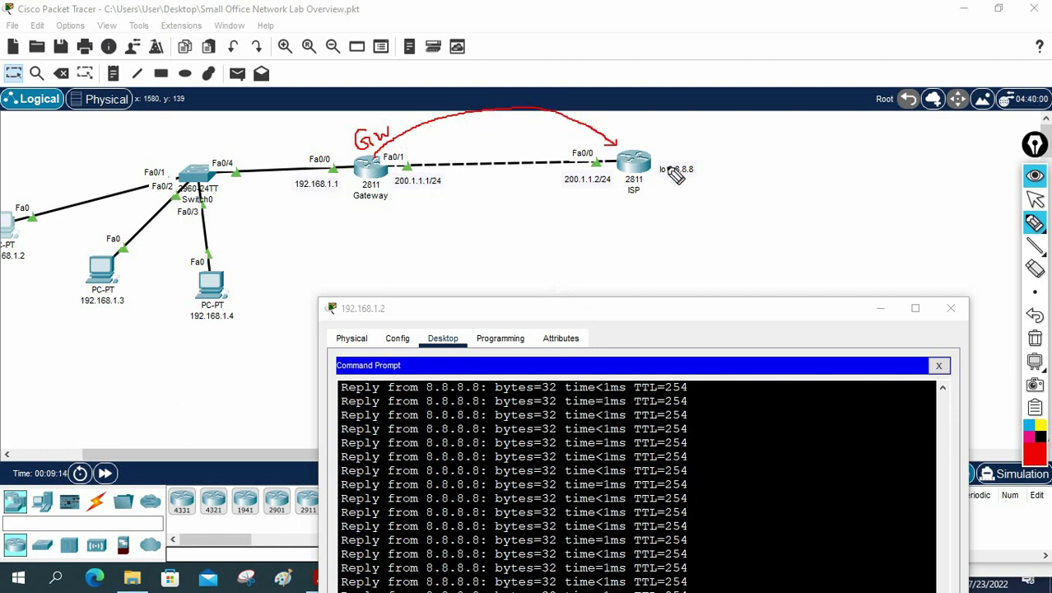
{"action": "mouse_move", "coordinate": [695, 146]}
{"action": "left_mouse_down"}
{"action": "mouse_move", "coordinate": [661, 149]}
{"action": "mouse_move", "coordinate": [658, 182]}
{"action": "mouse_move", "coordinate": [751, 175]}
{"action": "mouse_move", "coordinate": [693, 141]}
{"action": "left_mouse_up"}
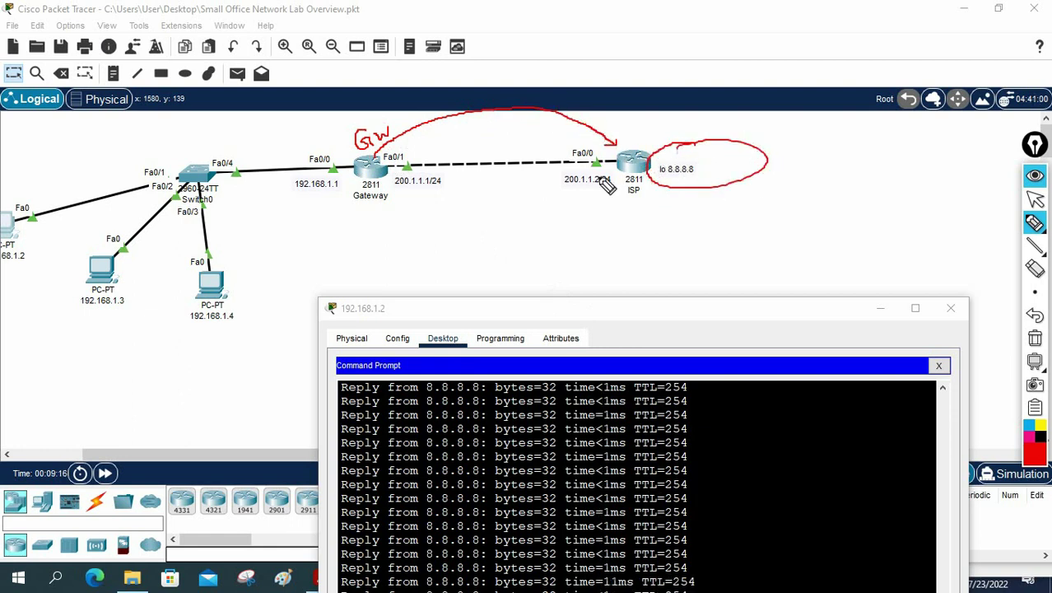
{"action": "mouse_move", "coordinate": [435, 178]}
{"action": "left_mouse_down"}
{"action": "mouse_move", "coordinate": [397, 172]}
{"action": "mouse_move", "coordinate": [394, 190]}
{"action": "mouse_move", "coordinate": [449, 174]}
{"action": "left_mouse_up"}
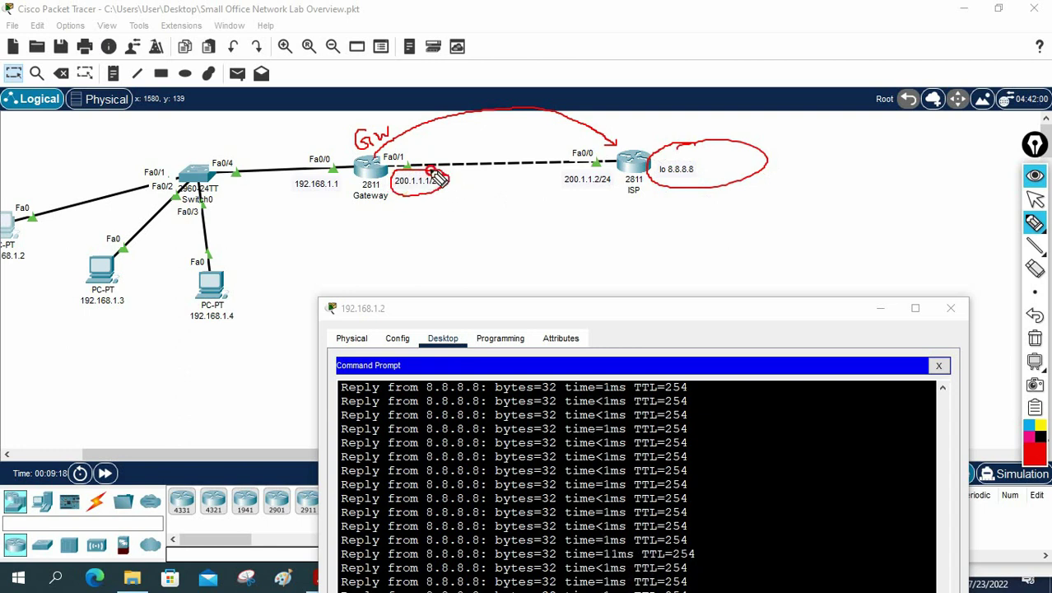
{"action": "mouse_move", "coordinate": [572, 173]}
{"action": "left_mouse_down"}
{"action": "mouse_move", "coordinate": [560, 176]}
{"action": "mouse_move", "coordinate": [580, 170]}
{"action": "left_mouse_up"}
{"action": "mouse_move", "coordinate": [639, 123]}
{"action": "left_mouse_down"}
{"action": "mouse_move", "coordinate": [581, 130]}
{"action": "mouse_move", "coordinate": [654, 229]}
{"action": "mouse_move", "coordinate": [648, 211]}
{"action": "mouse_move", "coordinate": [639, 223]}
{"action": "mouse_move", "coordinate": [658, 216]}
{"action": "left_mouse_up"}
{"action": "left_click_drag", "start_coordinate": [638, 120], "coordinate": [670, 117]}
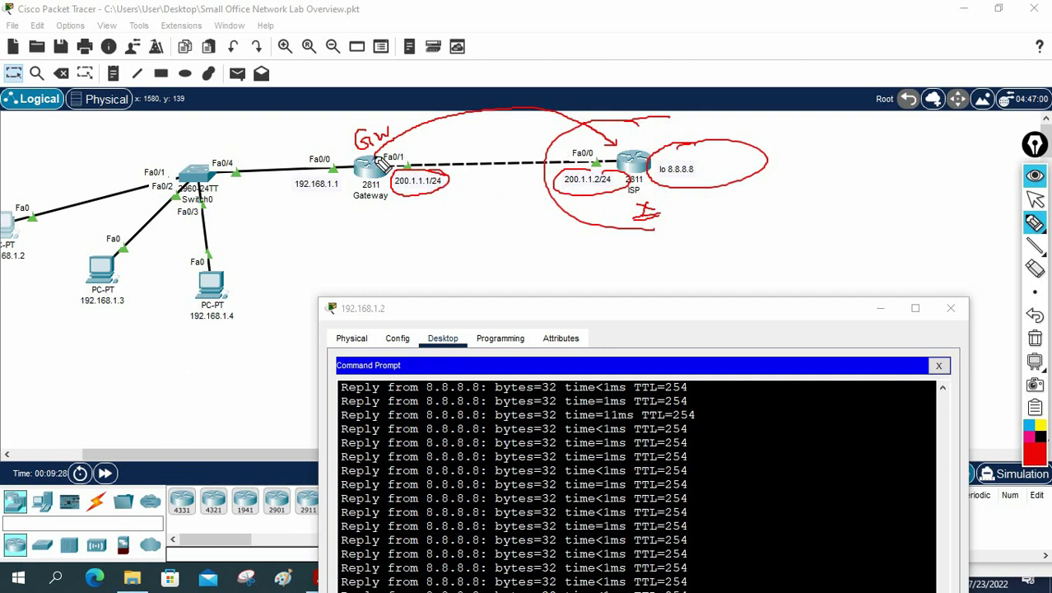
{"action": "mouse_move", "coordinate": [374, 158]}
{"action": "left_mouse_down"}
{"action": "mouse_move", "coordinate": [430, 123]}
{"action": "mouse_move", "coordinate": [510, 109]}
{"action": "mouse_move", "coordinate": [613, 145]}
{"action": "mouse_move", "coordinate": [605, 150]}
{"action": "left_mouse_up"}
{"action": "mouse_move", "coordinate": [355, 233]}
{"action": "left_mouse_down"}
{"action": "mouse_move", "coordinate": [369, 219]}
{"action": "mouse_move", "coordinate": [373, 234]}
{"action": "mouse_move", "coordinate": [384, 215]}
{"action": "mouse_move", "coordinate": [390, 235]}
{"action": "left_mouse_up"}
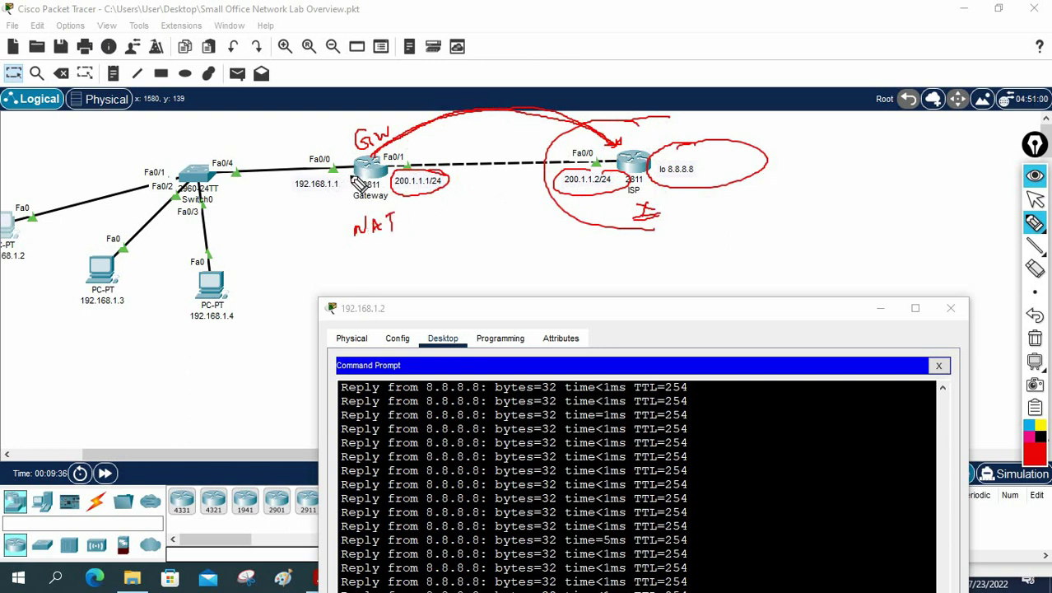
{"action": "mouse_move", "coordinate": [301, 175]}
{"action": "left_mouse_down"}
{"action": "mouse_move", "coordinate": [295, 182]}
{"action": "mouse_move", "coordinate": [325, 197]}
{"action": "mouse_move", "coordinate": [339, 173]}
{"action": "left_mouse_up"}
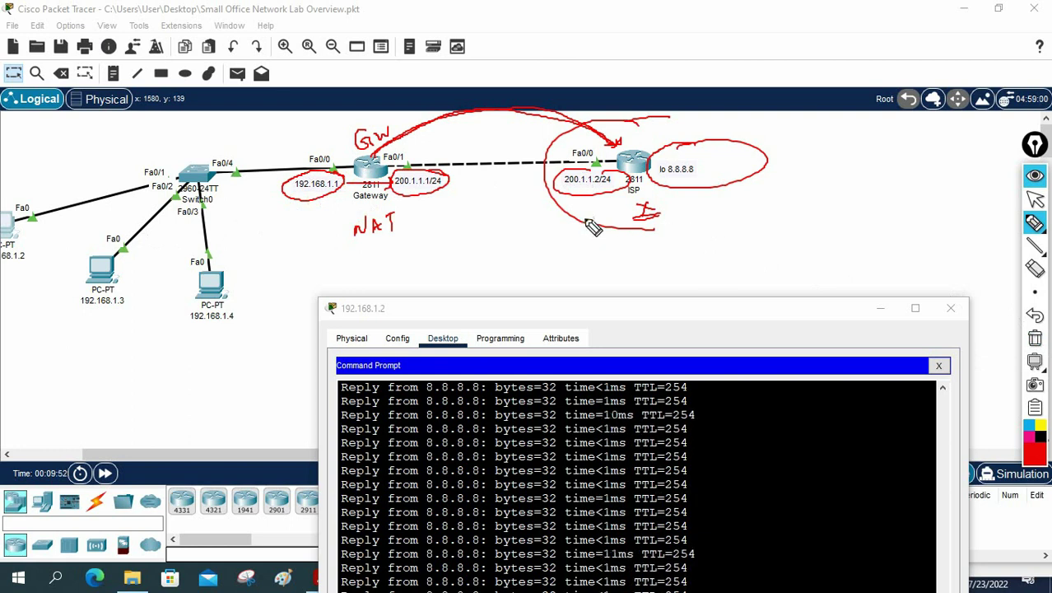
{"action": "mouse_move", "coordinate": [485, 261]}
{"action": "left_mouse_down"}
{"action": "mouse_move", "coordinate": [535, 257]}
{"action": "mouse_move", "coordinate": [541, 269]}
{"action": "mouse_move", "coordinate": [551, 254]}
{"action": "mouse_move", "coordinate": [653, 254]}
{"action": "mouse_move", "coordinate": [655, 224]}
{"action": "mouse_move", "coordinate": [703, 244]}
{"action": "mouse_move", "coordinate": [704, 221]}
{"action": "mouse_move", "coordinate": [701, 253]}
{"action": "left_mouse_up"}
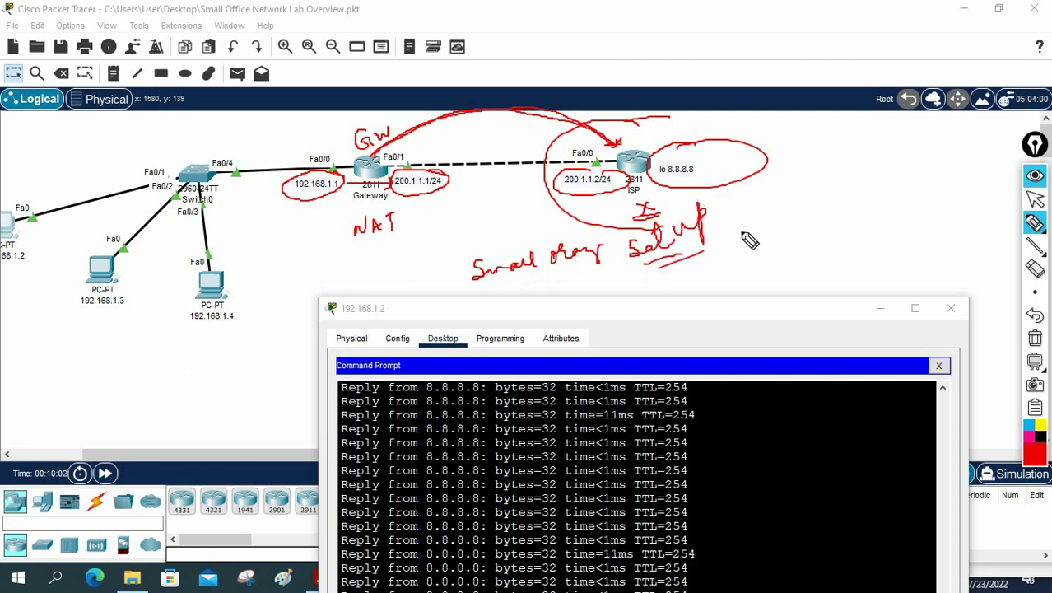
{"action": "left_click", "coordinate": [1034, 338]}
{"action": "left_click", "coordinate": [1035, 199]}
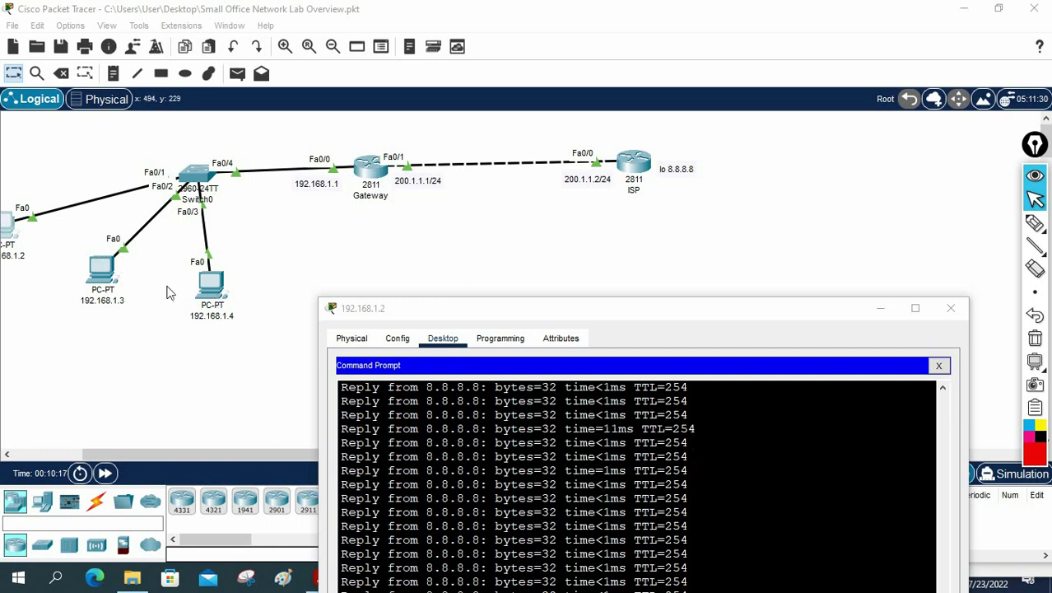
Step: Close the window of PC 192.168.1.2
{"action": "left_click", "coordinate": [951, 308]}
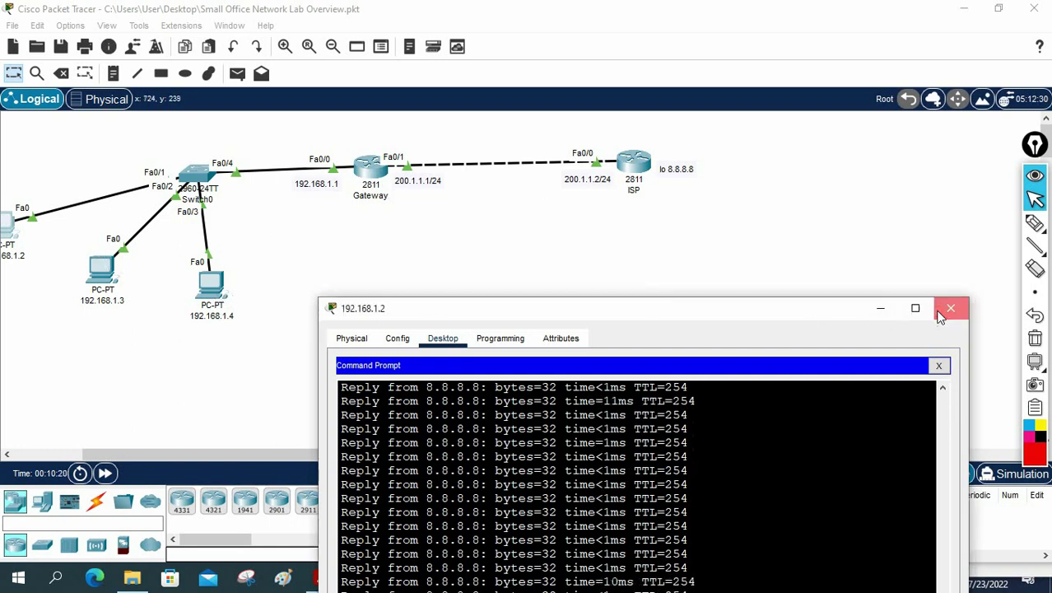